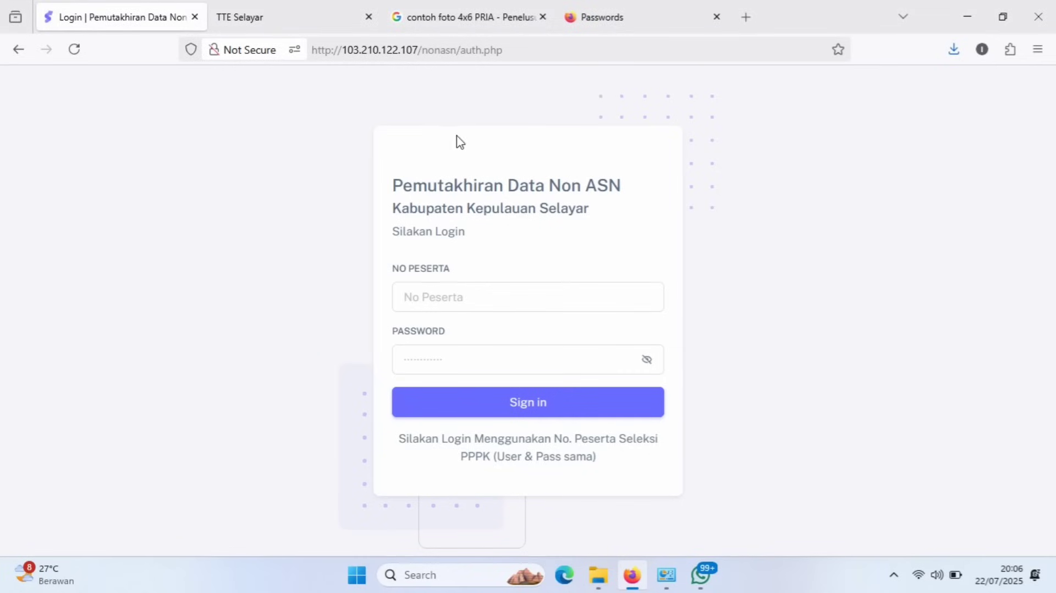
Enter the participant number in No Peserta and dismiss the insecure-login warning.
{"action": "left_click_drag", "start_coordinate": [505, 148], "coordinate": [552, 217]}
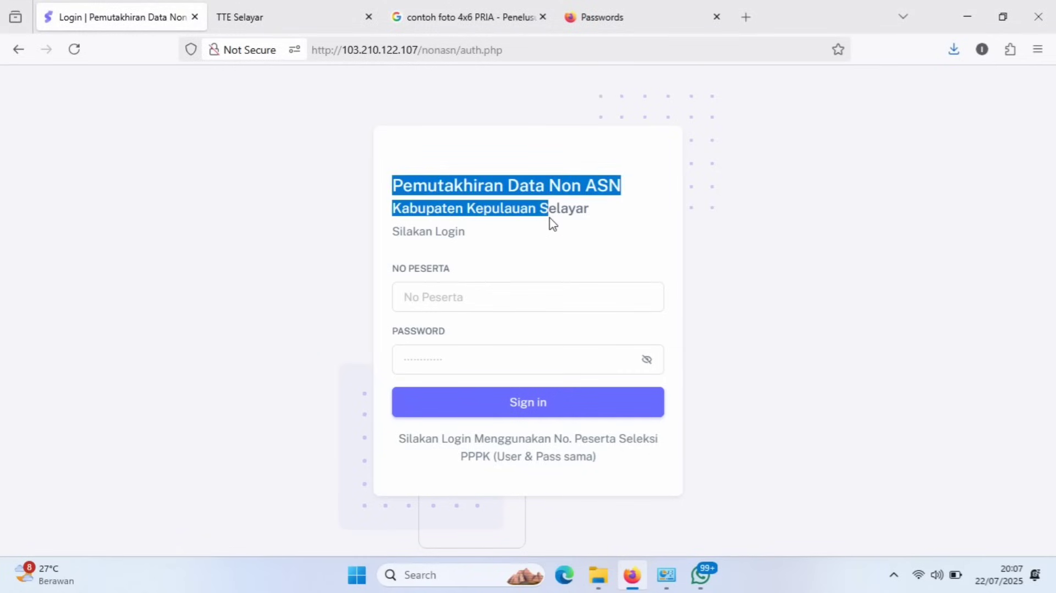
{"action": "left_click", "coordinate": [553, 225]}
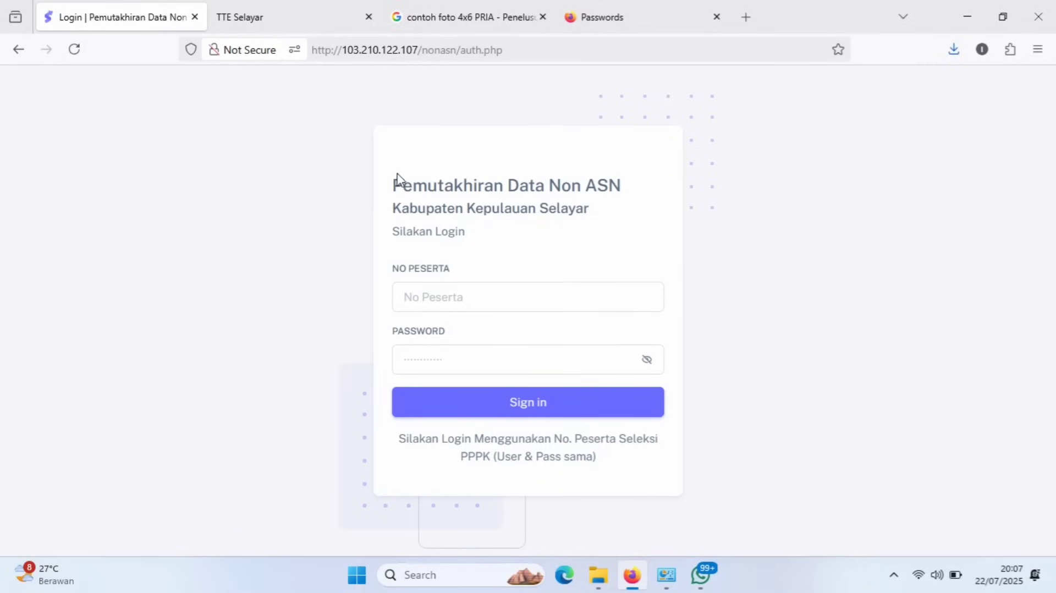
{"action": "left_click", "coordinate": [436, 297]}
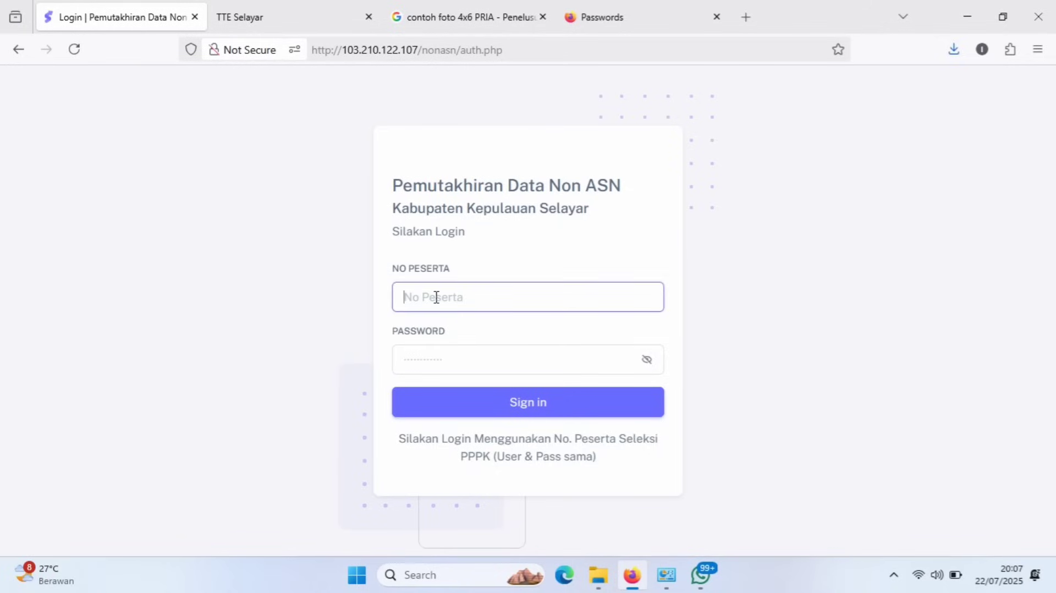
{"action": "type", "text": "24"}
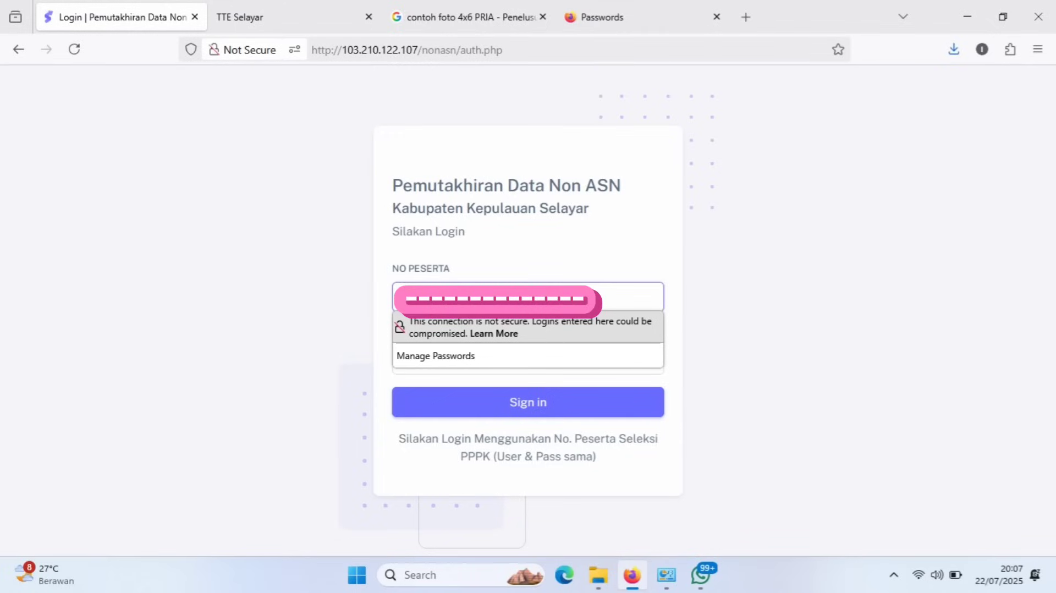
{"action": "left_click", "coordinate": [271, 322]}
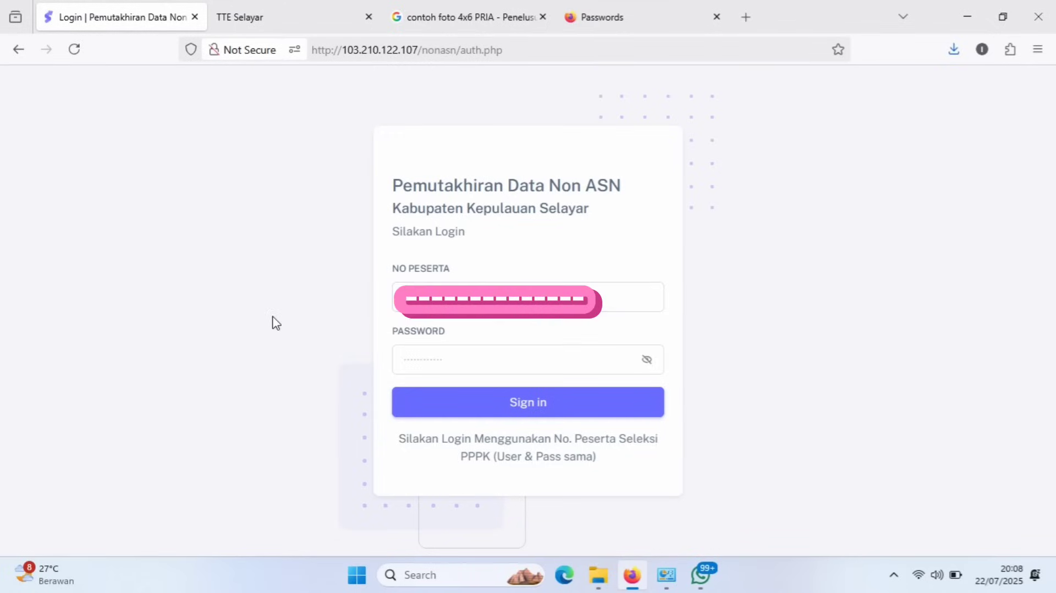
Paste the account password, sign in, and decline Firefox's offer to save the password.
{"action": "left_click", "coordinate": [415, 352]}
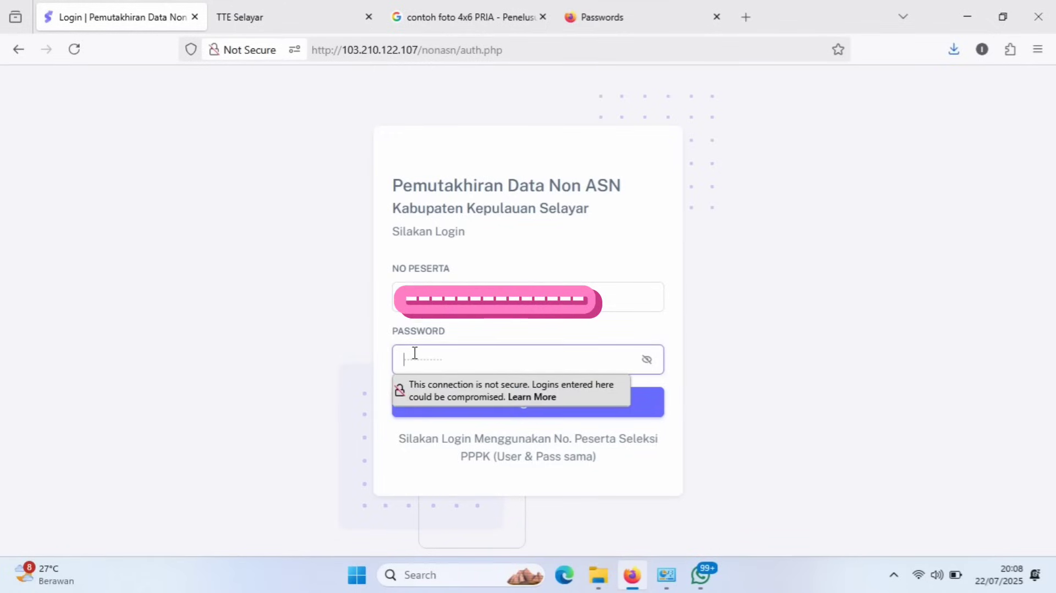
{"action": "key", "text": "ctrl+v"}
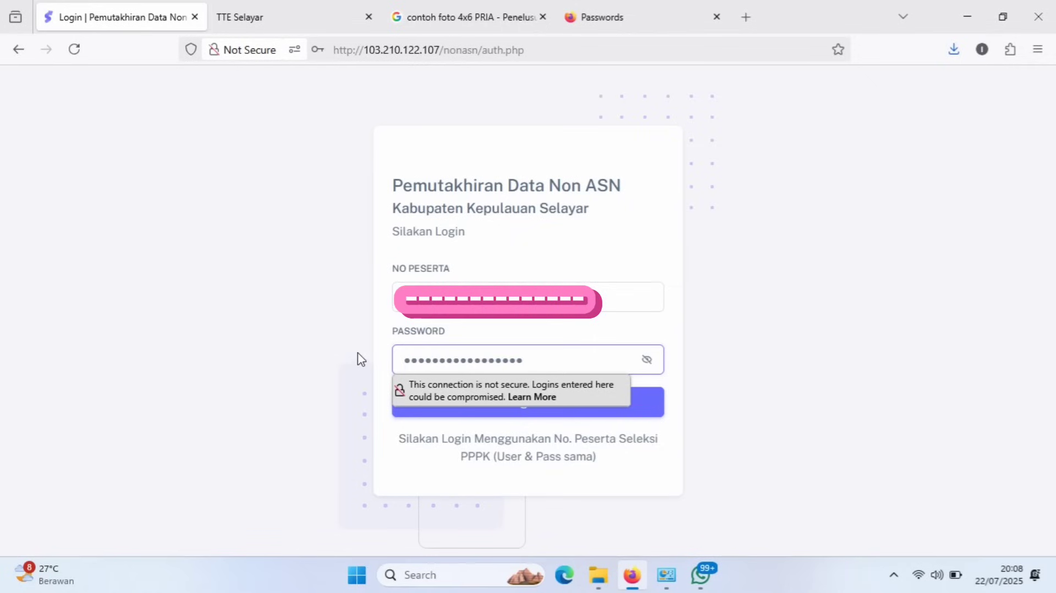
{"action": "left_click", "coordinate": [355, 362]}
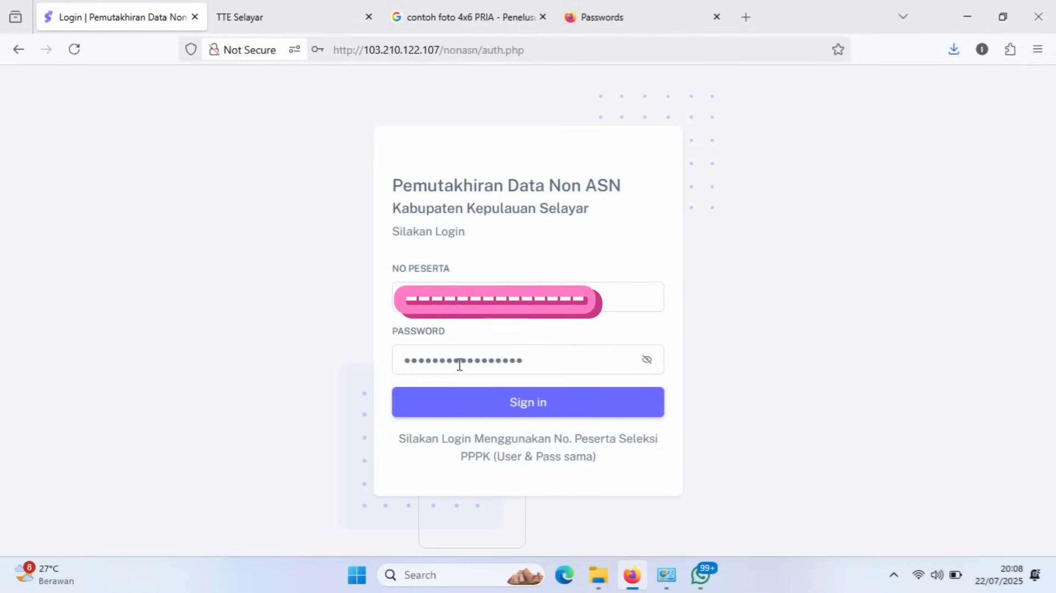
{"action": "left_click", "coordinate": [523, 408]}
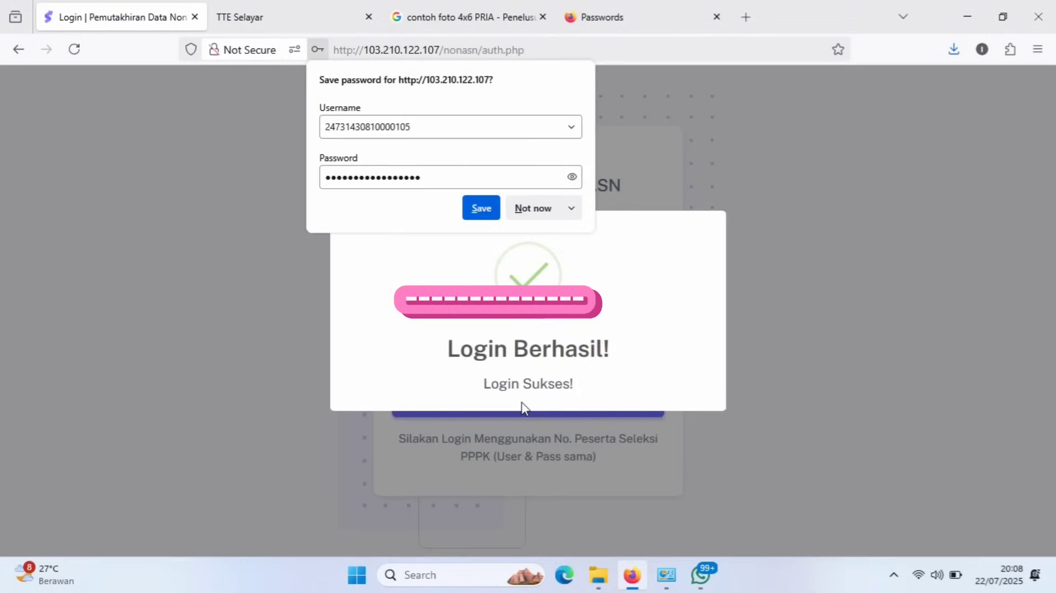
{"action": "left_click", "coordinate": [546, 212]}
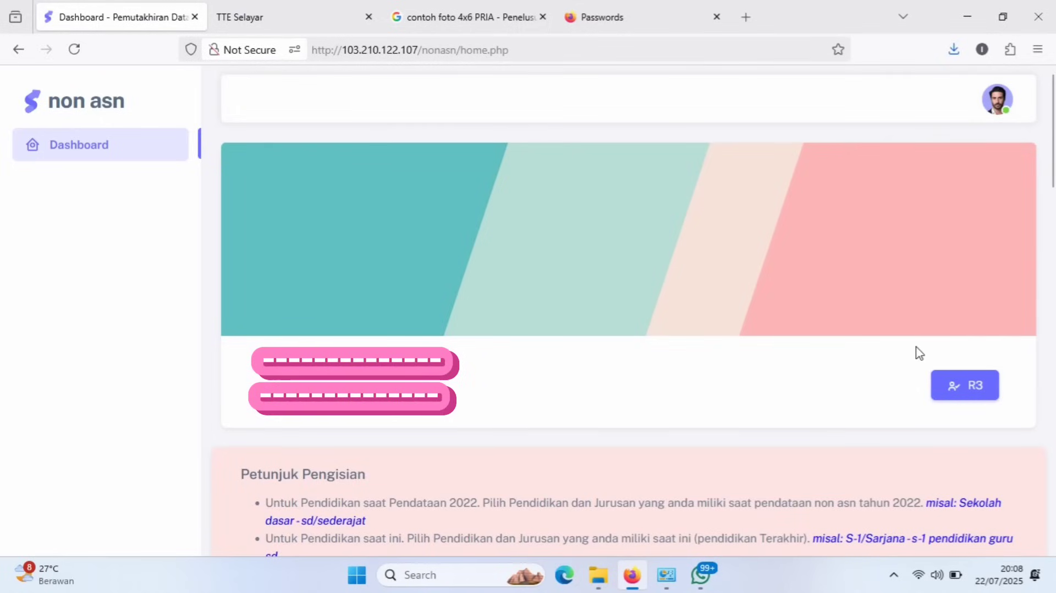
Scroll the dashboard past Petunjuk Pengisian down to the empty Pemutakhiran Data form.
{"action": "scroll", "coordinate": [919, 340], "scroll_direction": "down", "scroll_amount": 6}
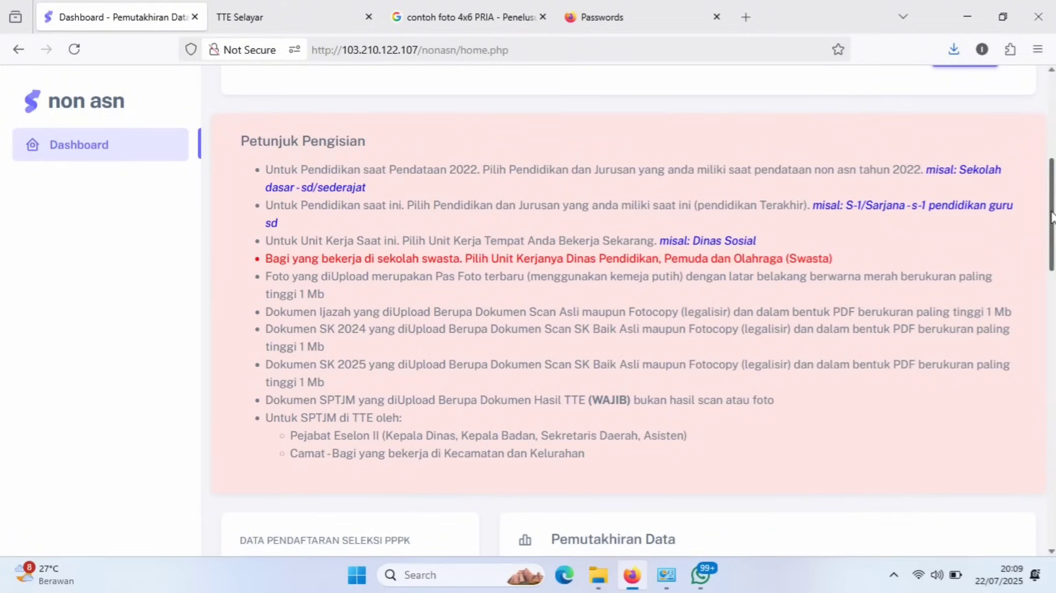
{"action": "left_click_drag", "start_coordinate": [1051, 216], "coordinate": [1053, 328]}
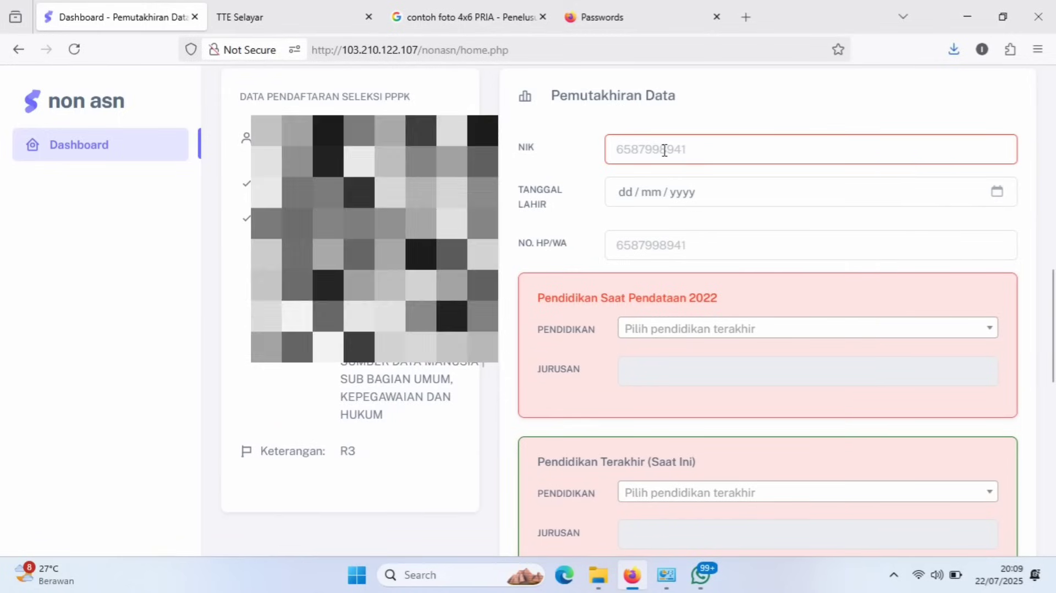
Enter the NIK, trimming two extra trailing digits.
{"action": "left_click", "coordinate": [664, 150]}
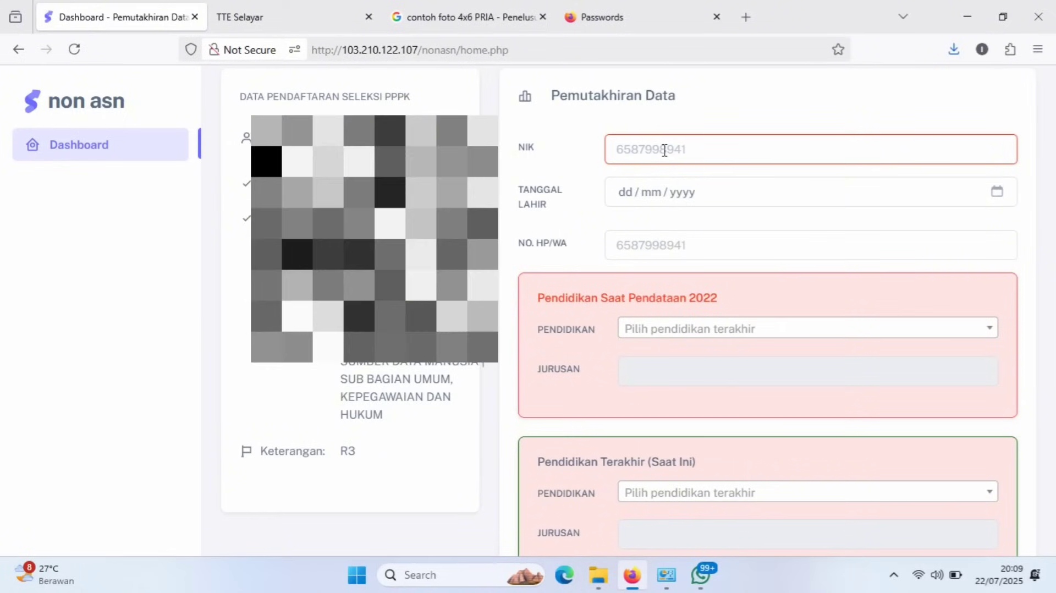
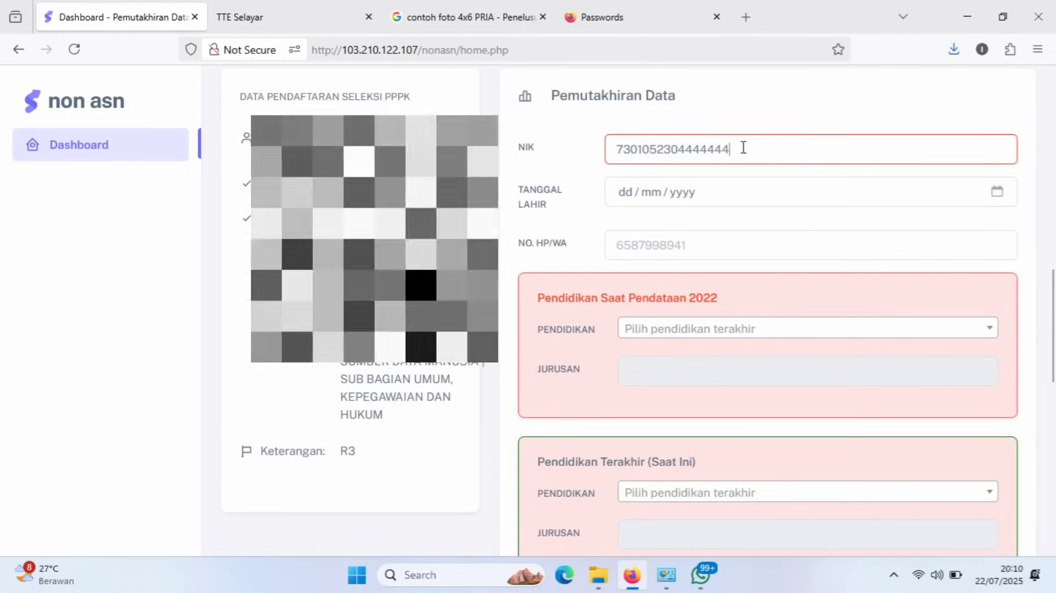
{"action": "key", "text": "BackSpace"}
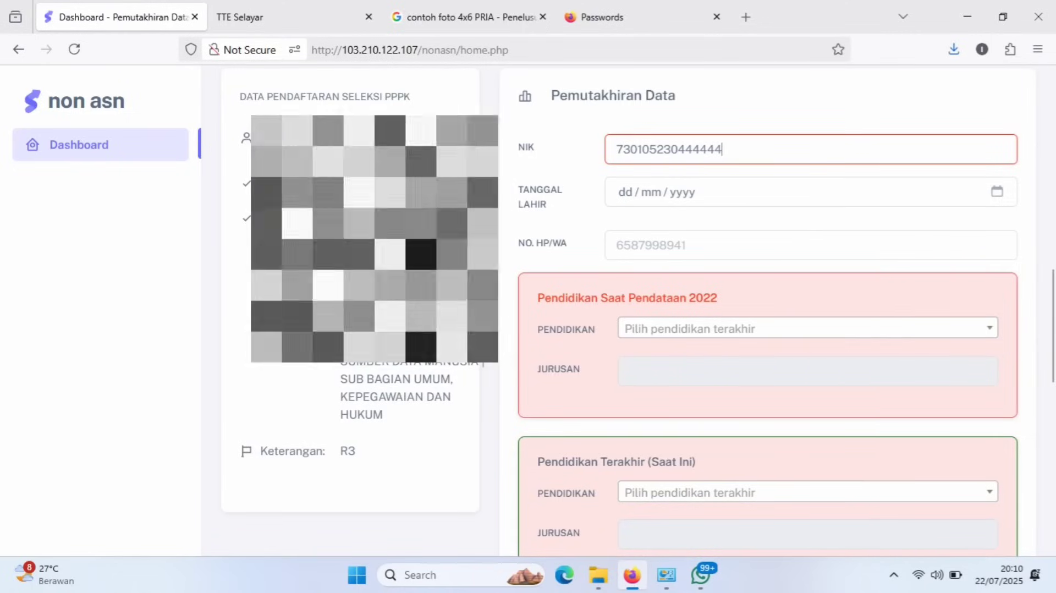
{"action": "key", "text": "BackSpace"}
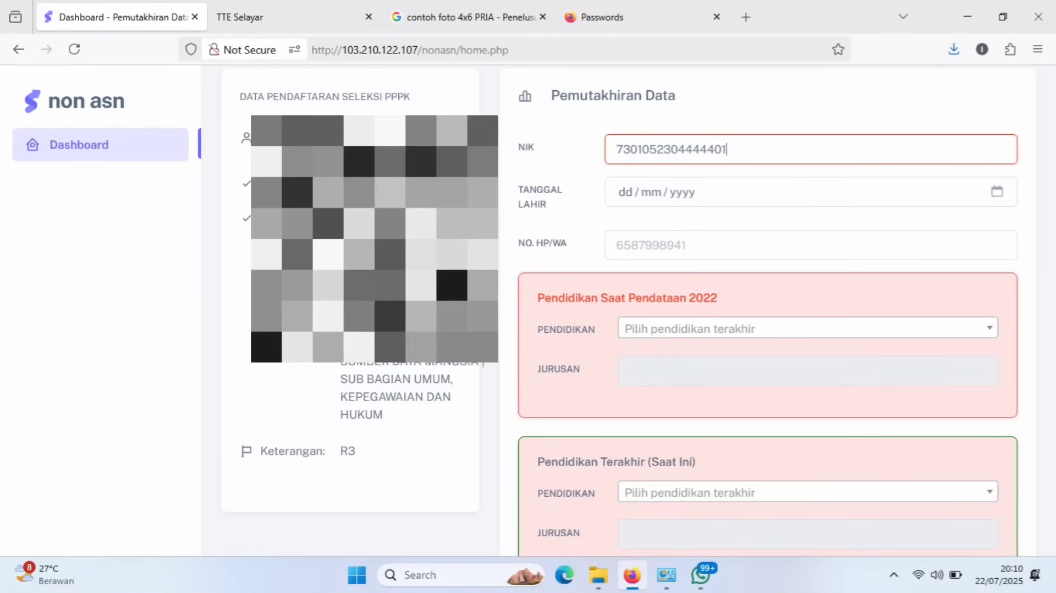
{"action": "left_click", "coordinate": [688, 192]}
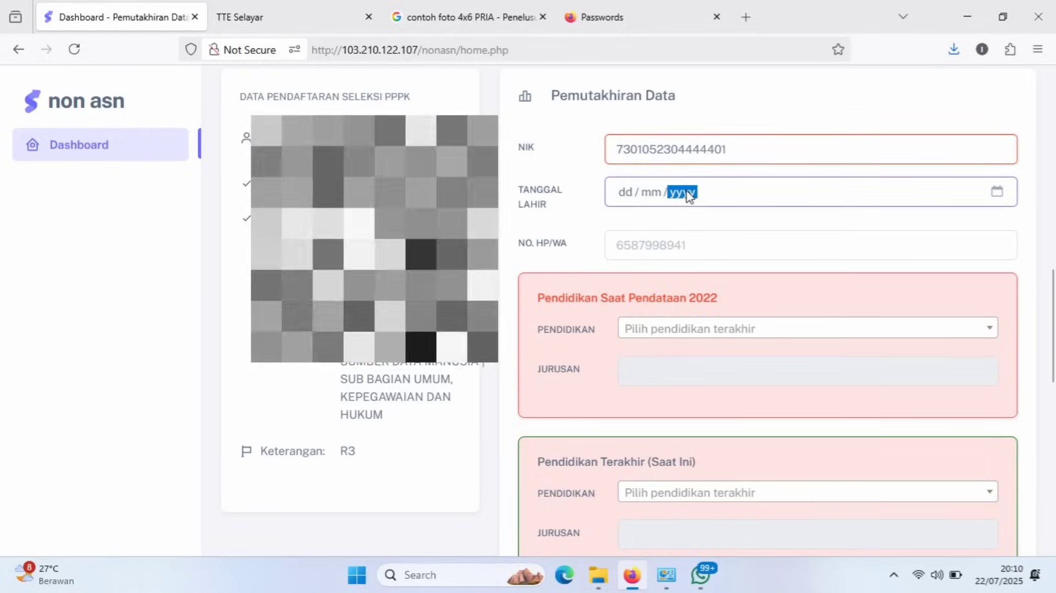
{"action": "left_click", "coordinate": [634, 238]}
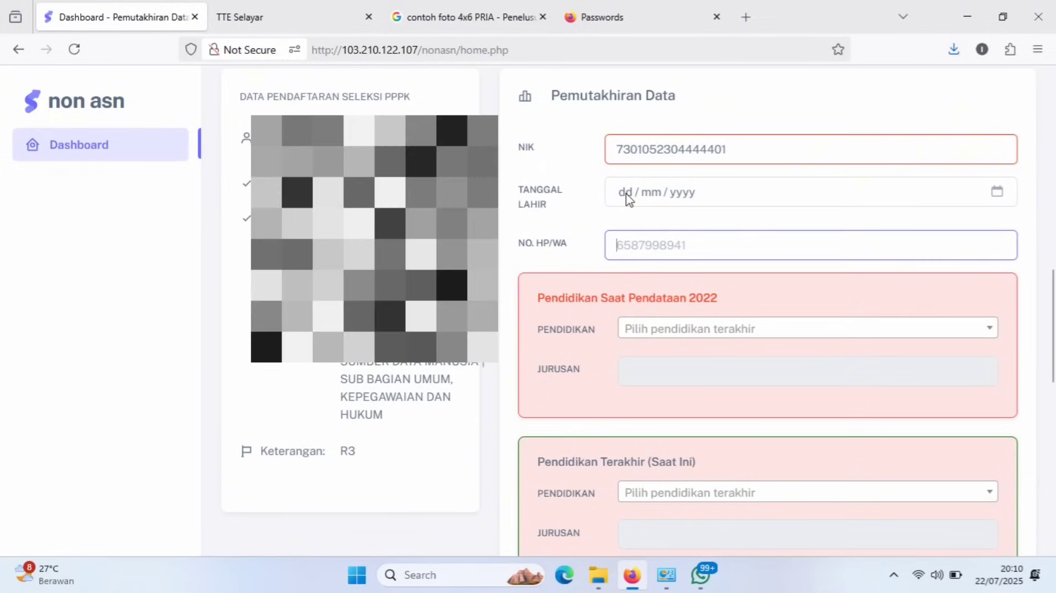
{"action": "left_click", "coordinate": [626, 194]}
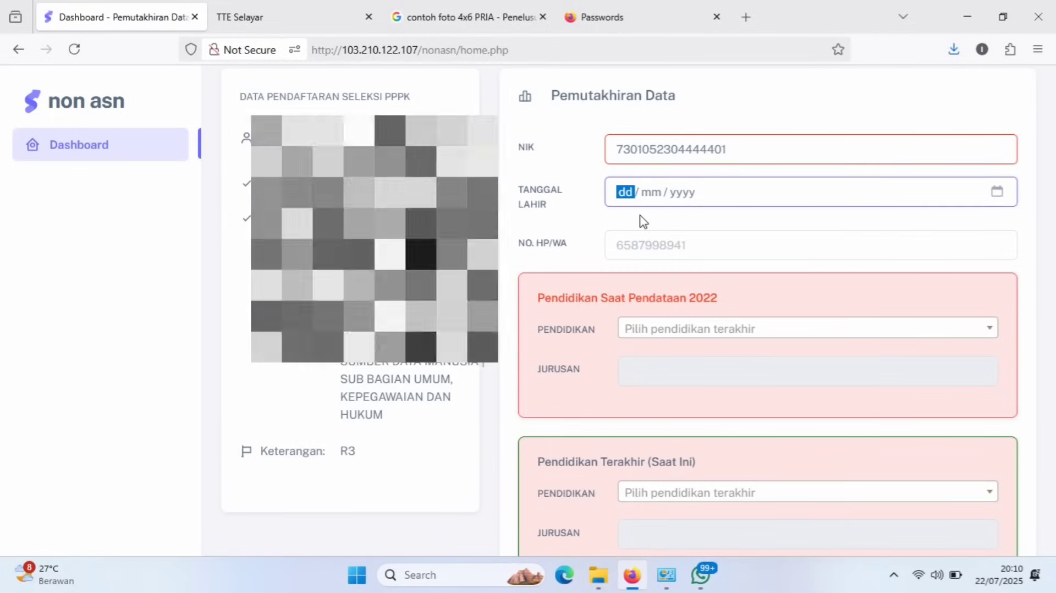
{"action": "type", "text": "01 / "}
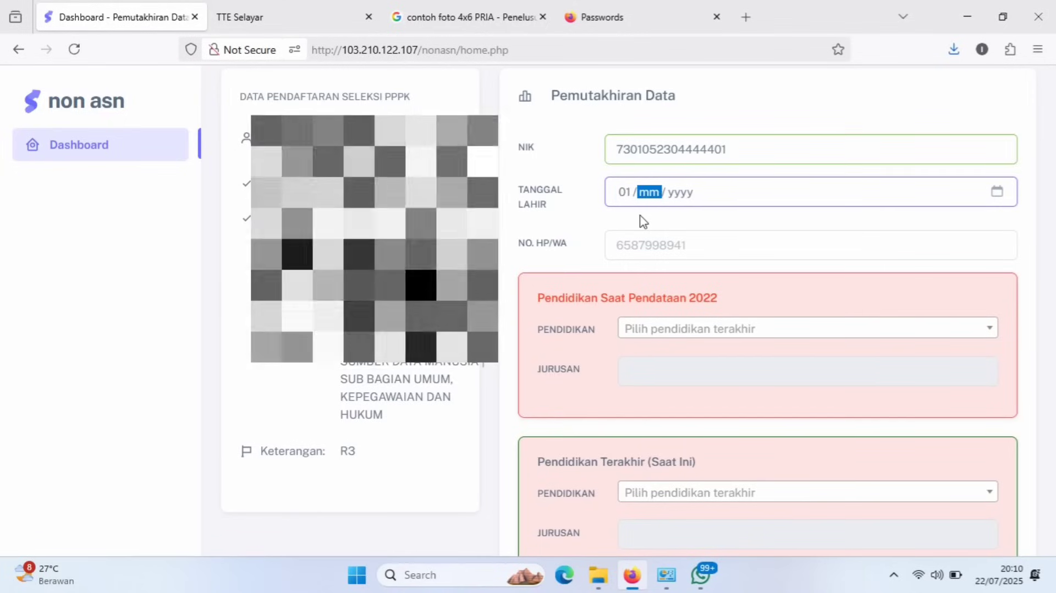
{"action": "type", "text": "01 / "}
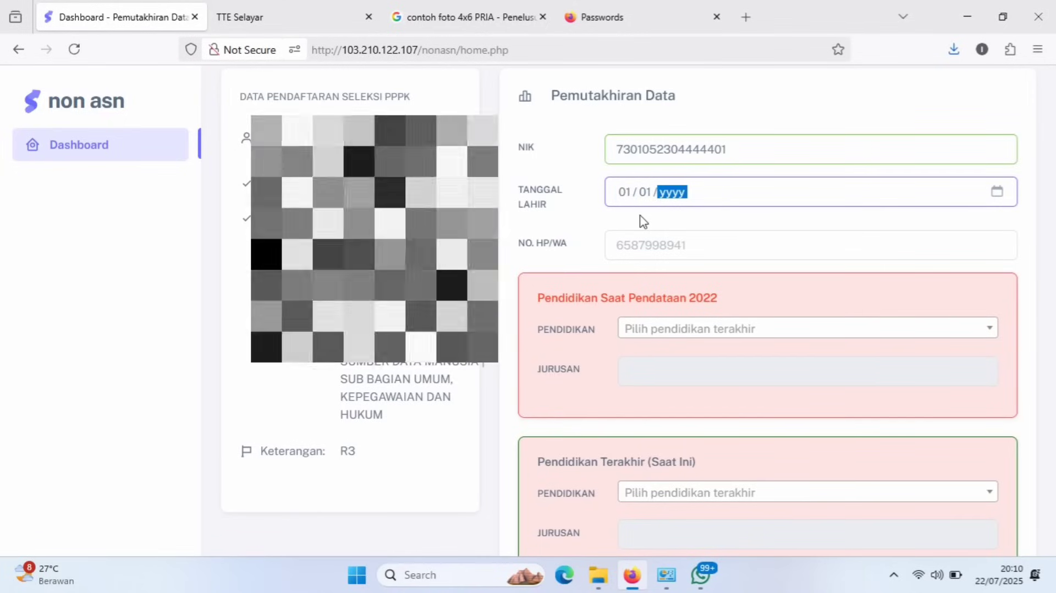
{"action": "type", "text": "0199"}
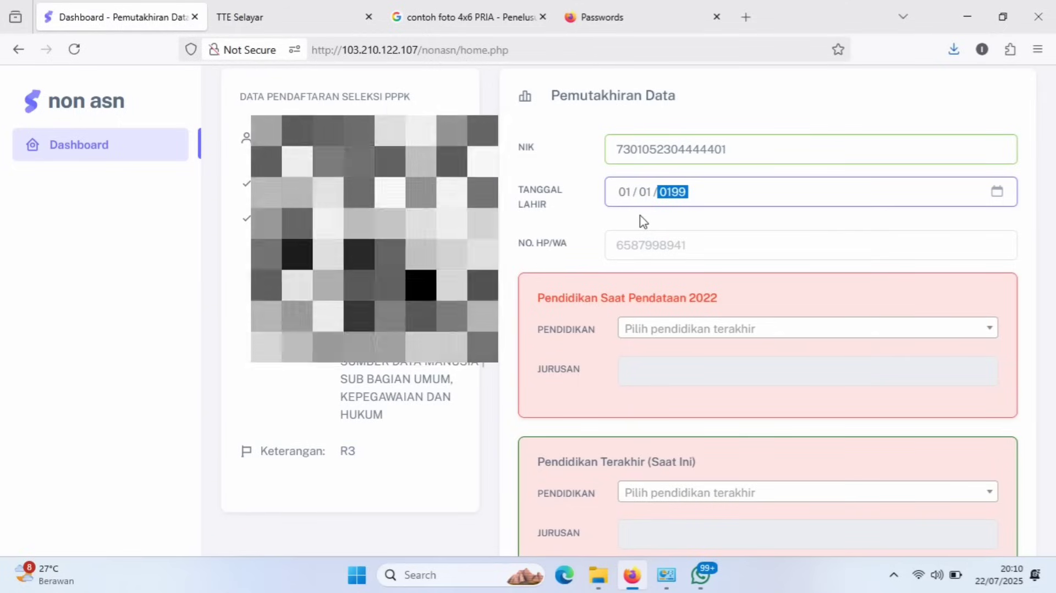
{"action": "type", "text": "2"}
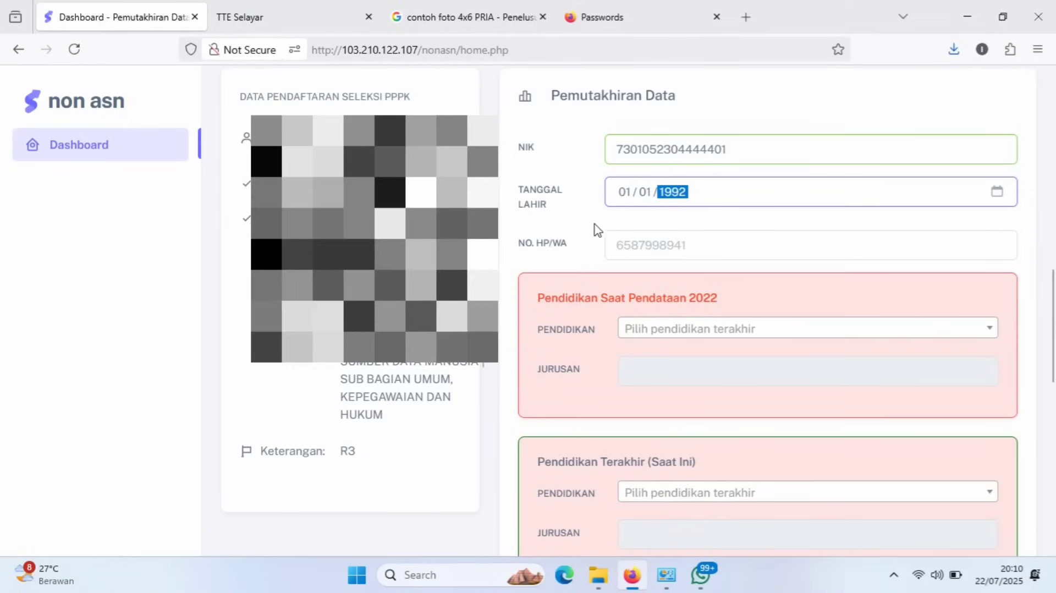
{"action": "left_click", "coordinate": [598, 230]}
{"action": "left_click", "coordinate": [634, 247]}
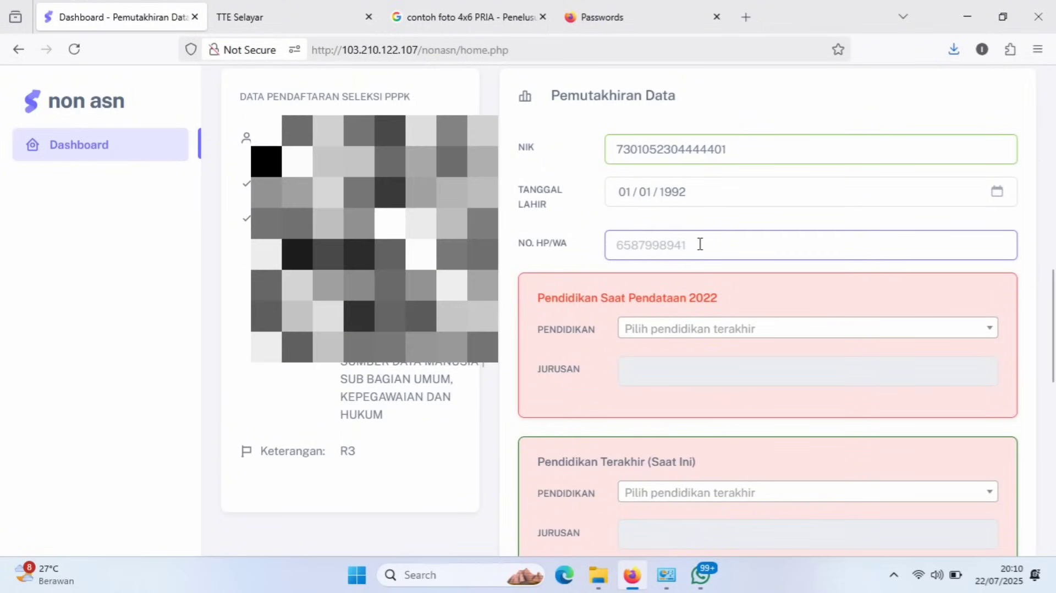
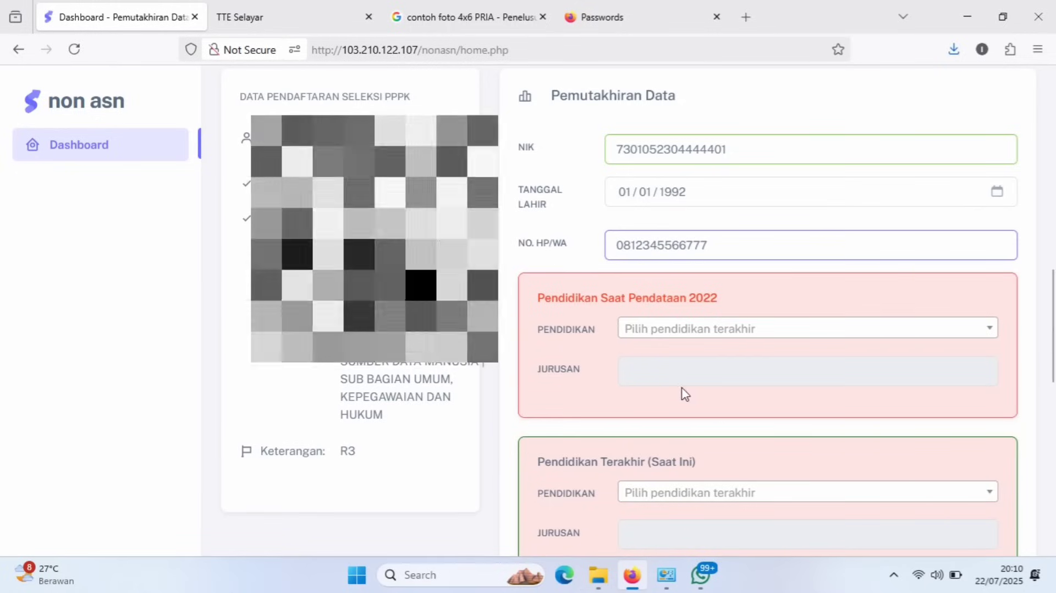
Set the 2022 census PENDIDIKAN level to SLTA.
{"action": "left_click", "coordinate": [631, 401]}
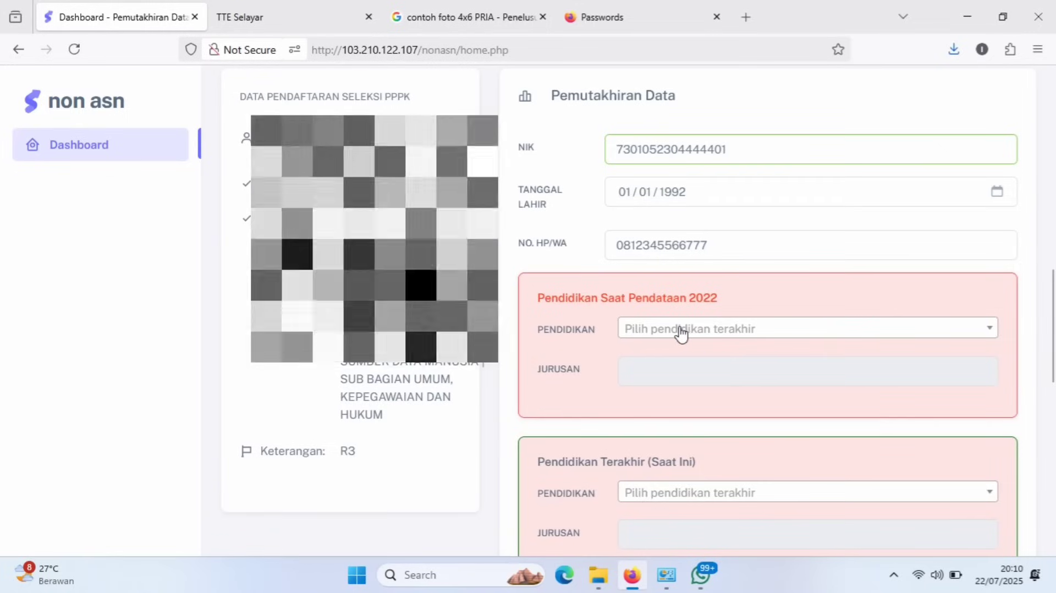
{"action": "left_click", "coordinate": [724, 330]}
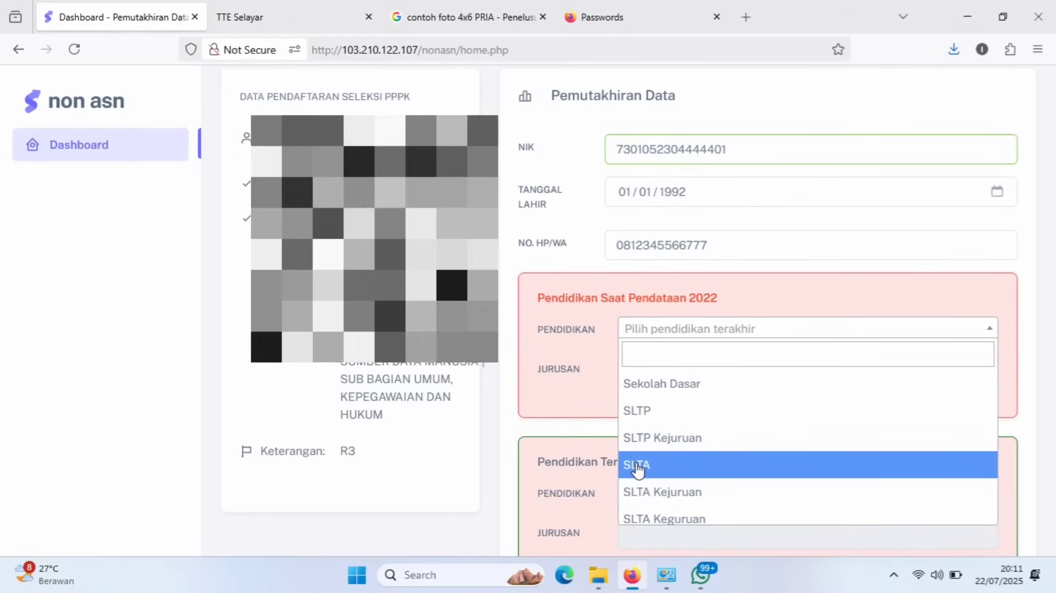
{"action": "left_click", "coordinate": [637, 469]}
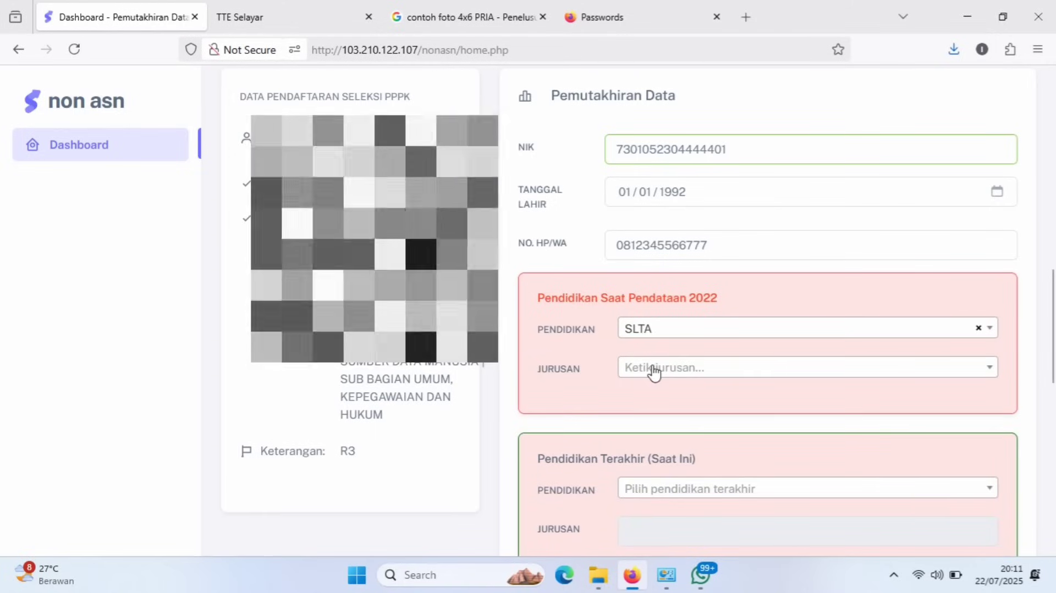
Search the 2022 JURUSAN list for 'SMA IPS' and choose it.
{"action": "left_click", "coordinate": [654, 372]}
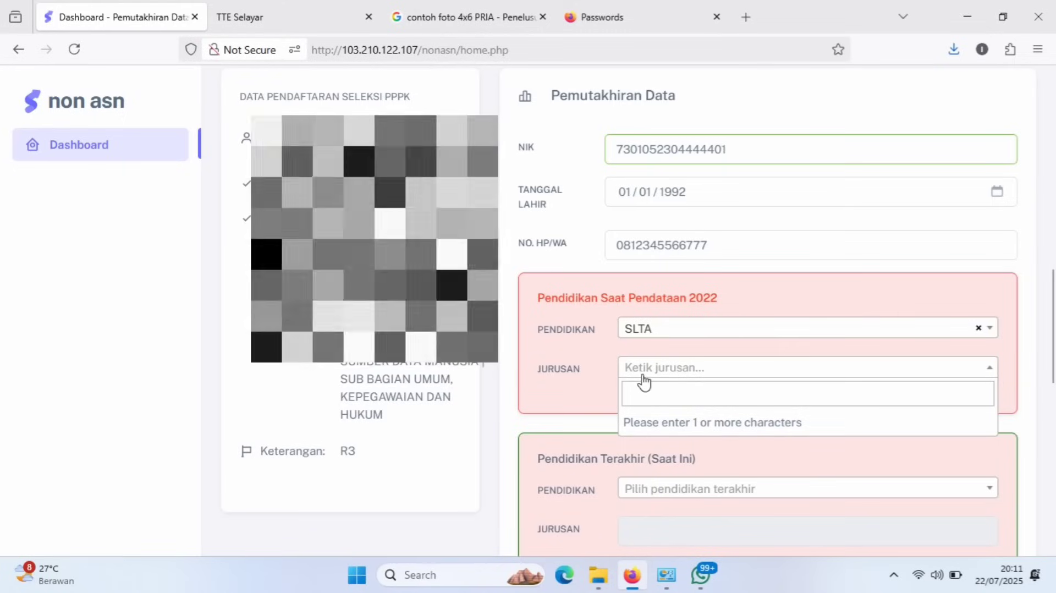
{"action": "left_click", "coordinate": [638, 389]}
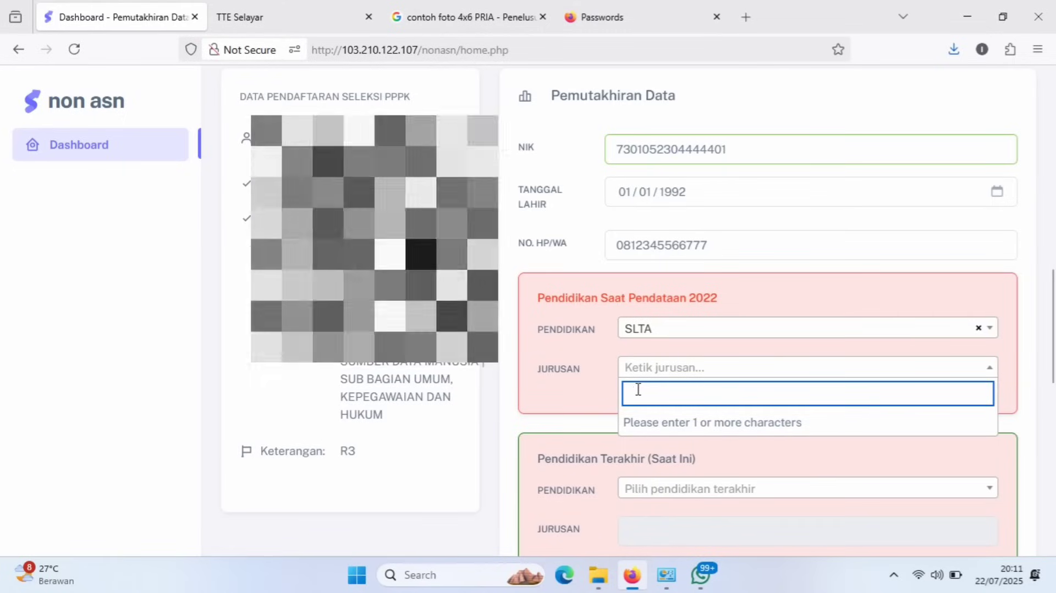
{"action": "type", "text": "SMA"}
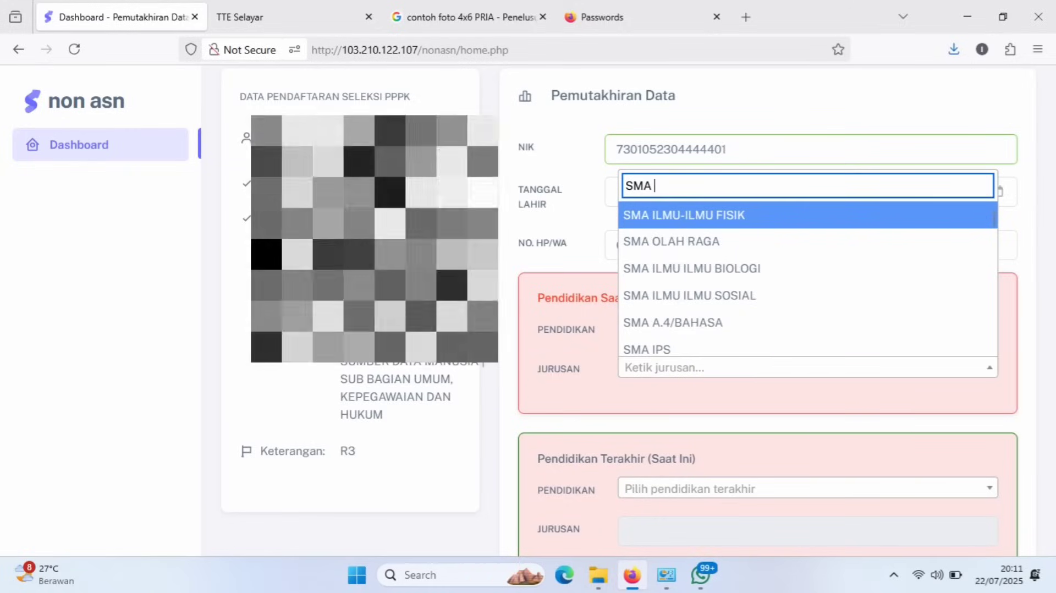
{"action": "type", "text": " IPSA"}
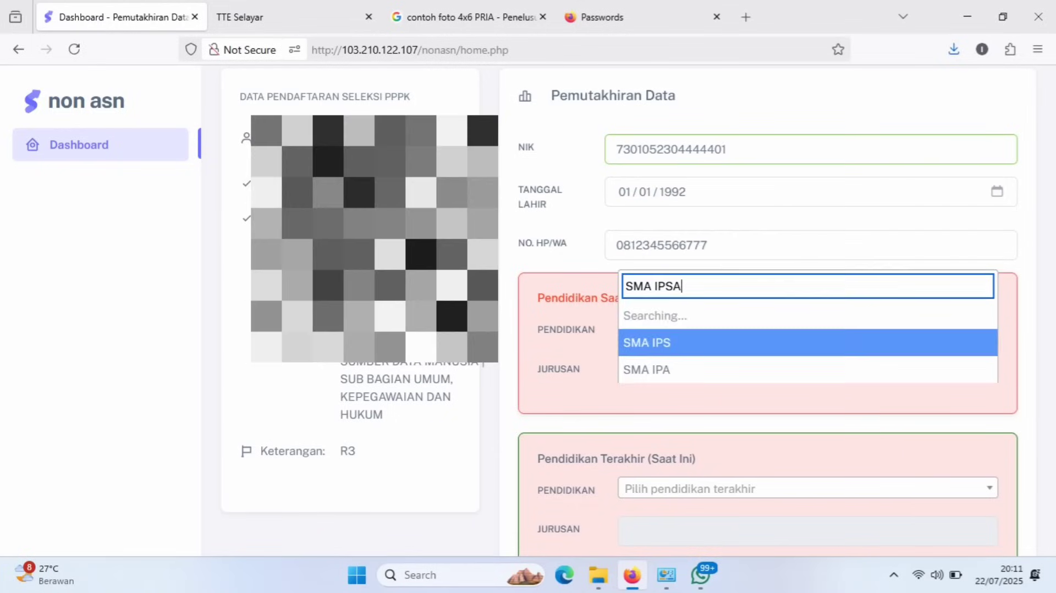
{"action": "key", "text": "BackSpace"}
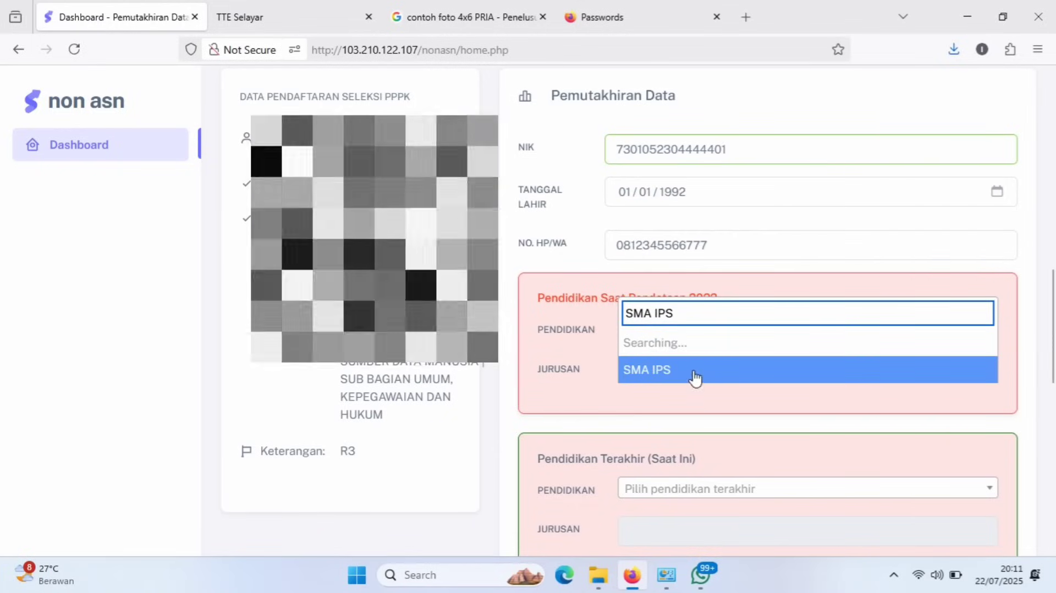
{"action": "left_click", "coordinate": [668, 371]}
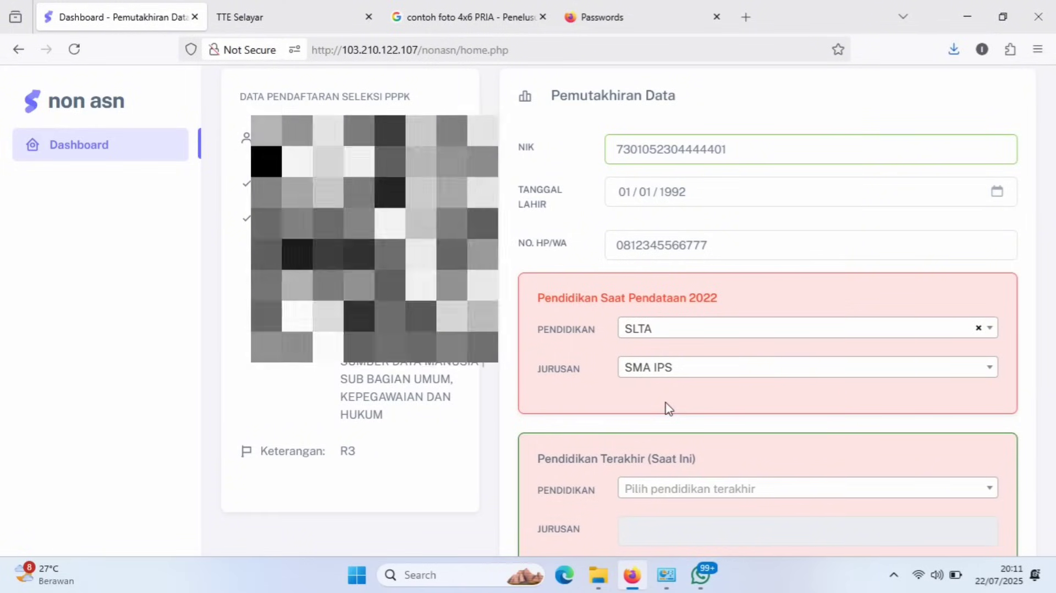
Search the Pendidikan Terakhir level list, settling on 'SLT', and choose SLTA.
{"action": "scroll", "coordinate": [668, 408], "scroll_direction": "down", "scroll_amount": 5}
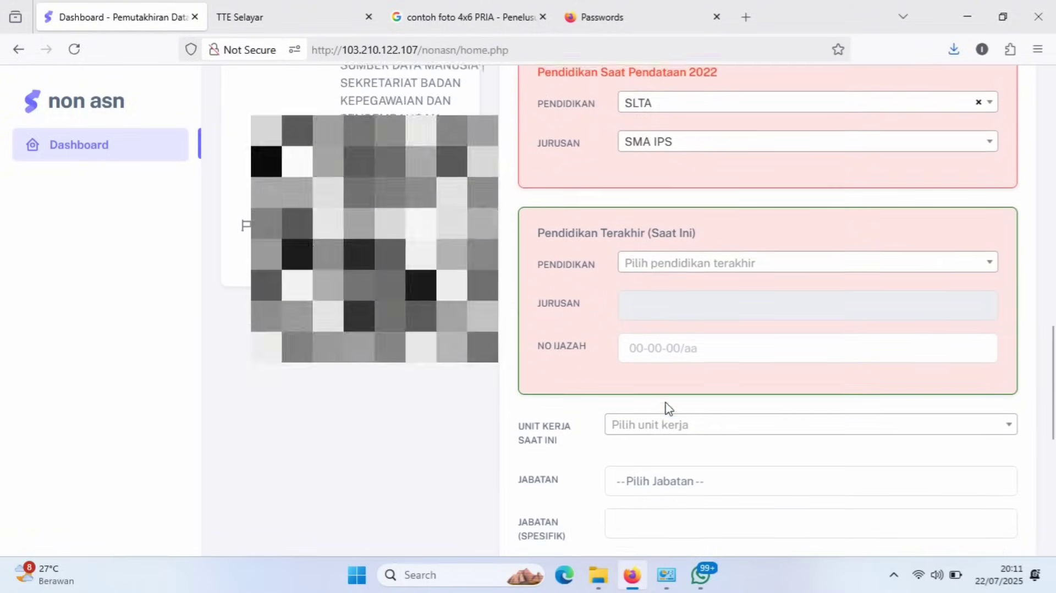
{"action": "scroll", "coordinate": [668, 408], "scroll_direction": "down", "scroll_amount": 2}
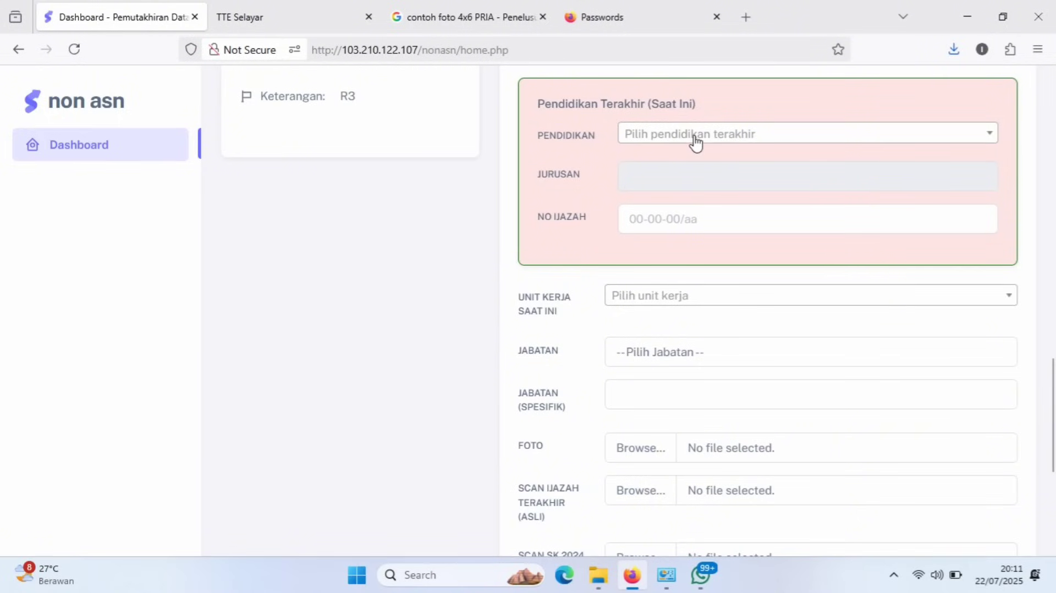
{"action": "left_click", "coordinate": [695, 142]}
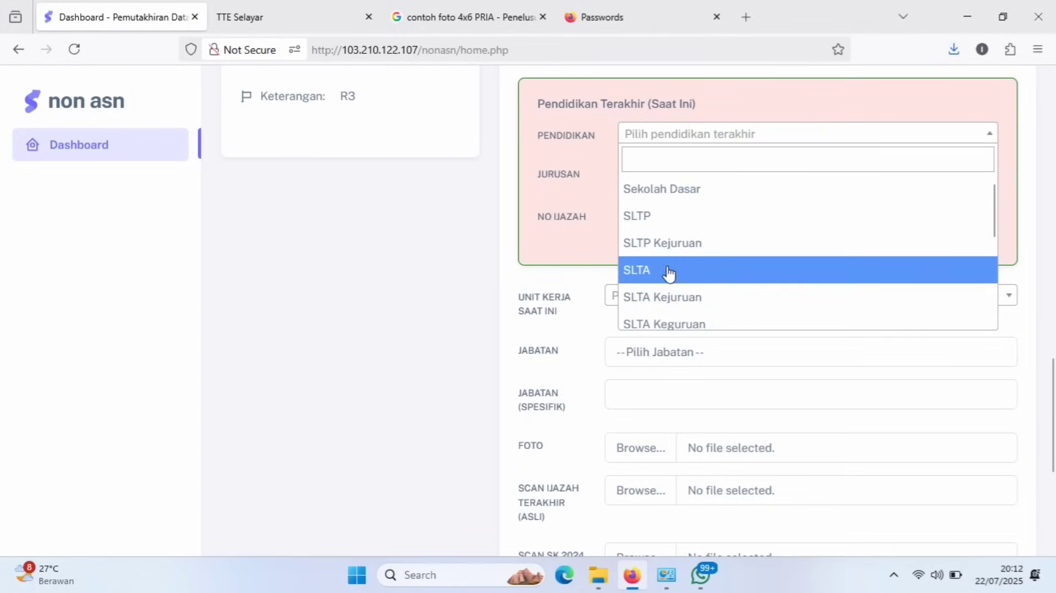
{"action": "left_click", "coordinate": [671, 152]}
{"action": "type", "text": "SAR"}
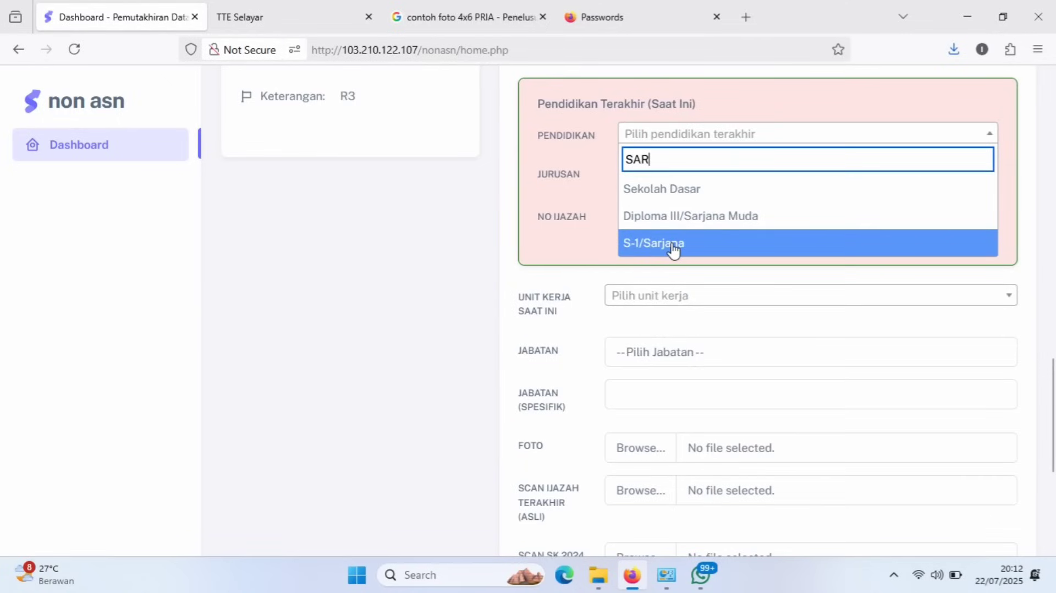
{"action": "key", "text": "BackSpace"}
{"action": "key", "text": "BackSpace"}
{"action": "key", "text": "BackSpace"}
{"action": "type", "text": "DI"}
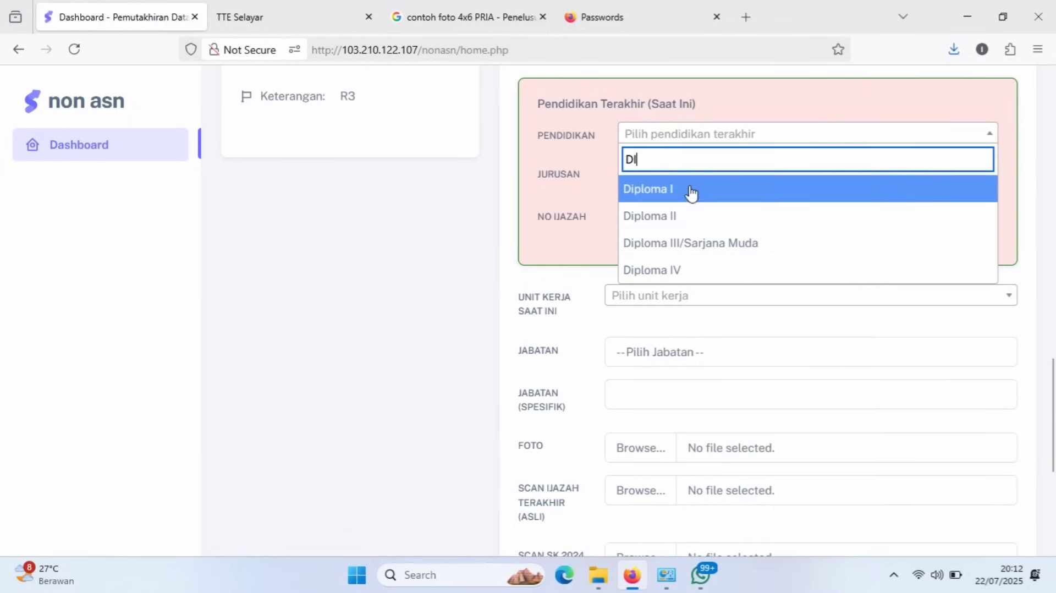
{"action": "double_click", "coordinate": [681, 159]}
{"action": "type", "text": "SARJA"}
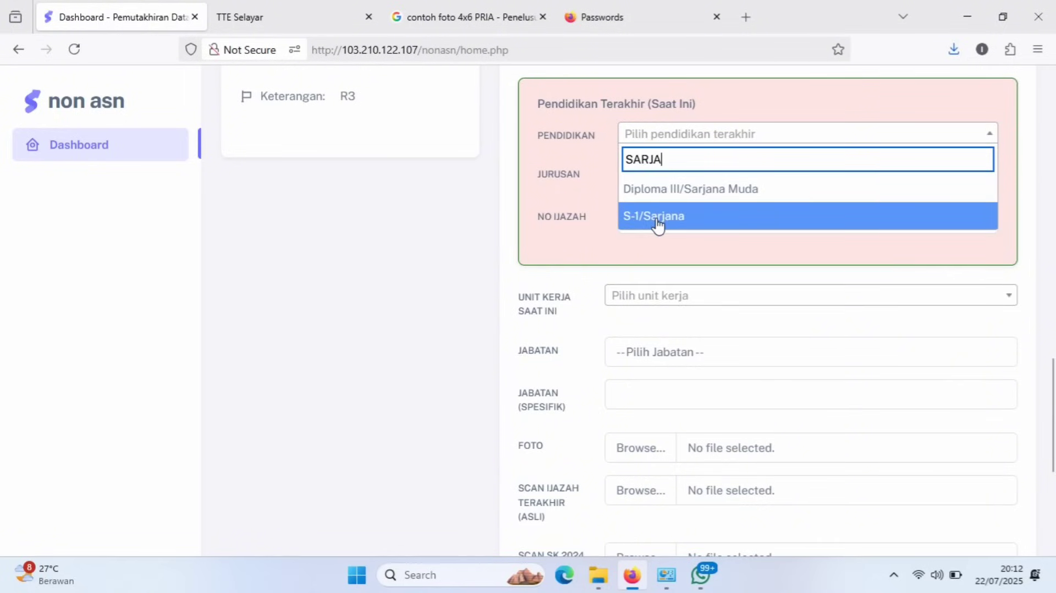
{"action": "key", "text": "BackSpace"}
{"action": "key", "text": "BackSpace"}
{"action": "key", "text": "BackSpace"}
{"action": "key", "text": "BackSpace"}
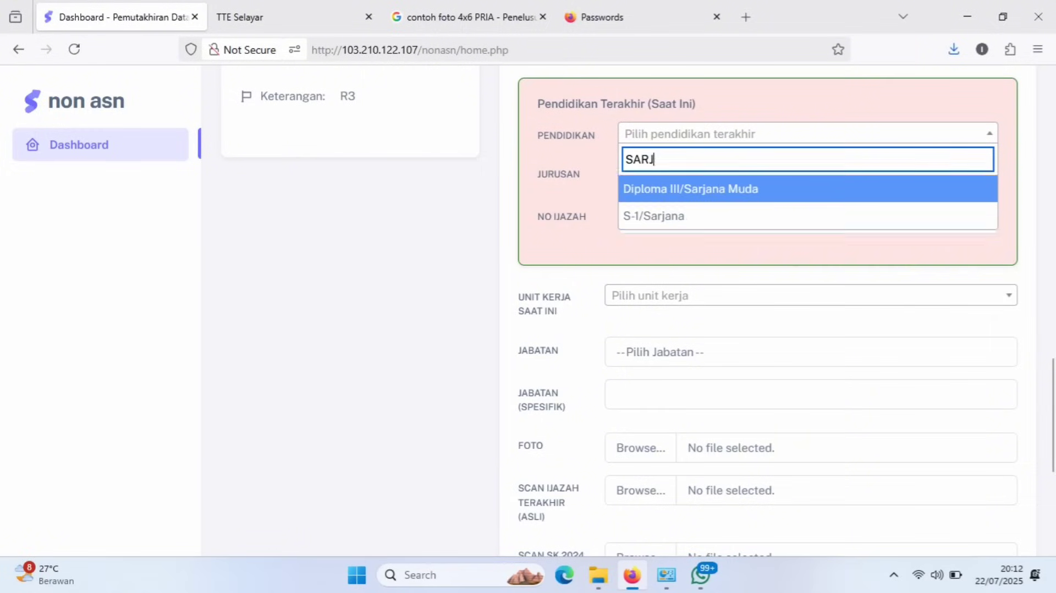
{"action": "type", "text": "L"}
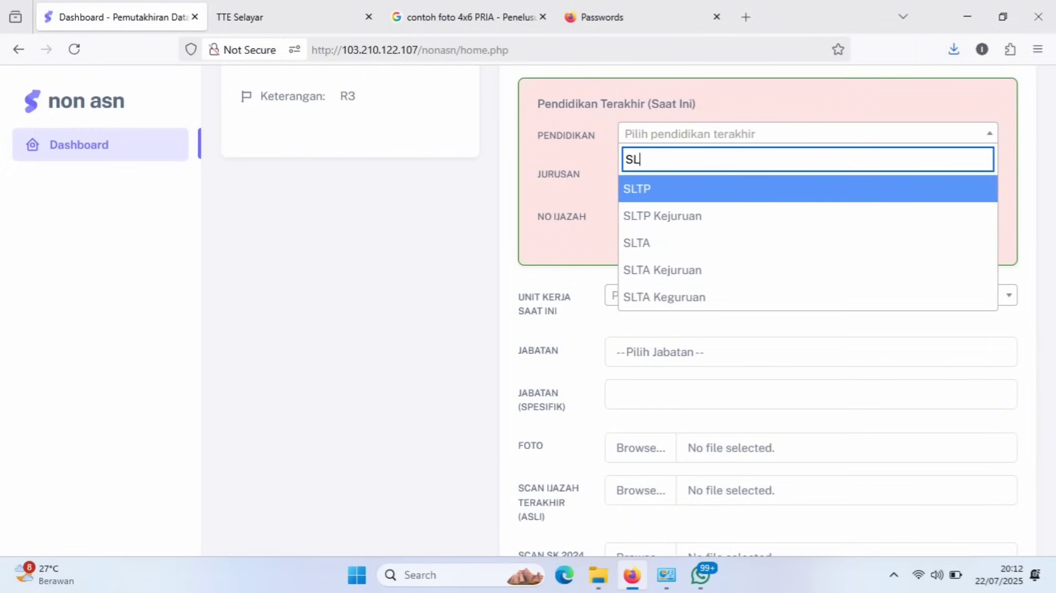
{"action": "type", "text": "T"}
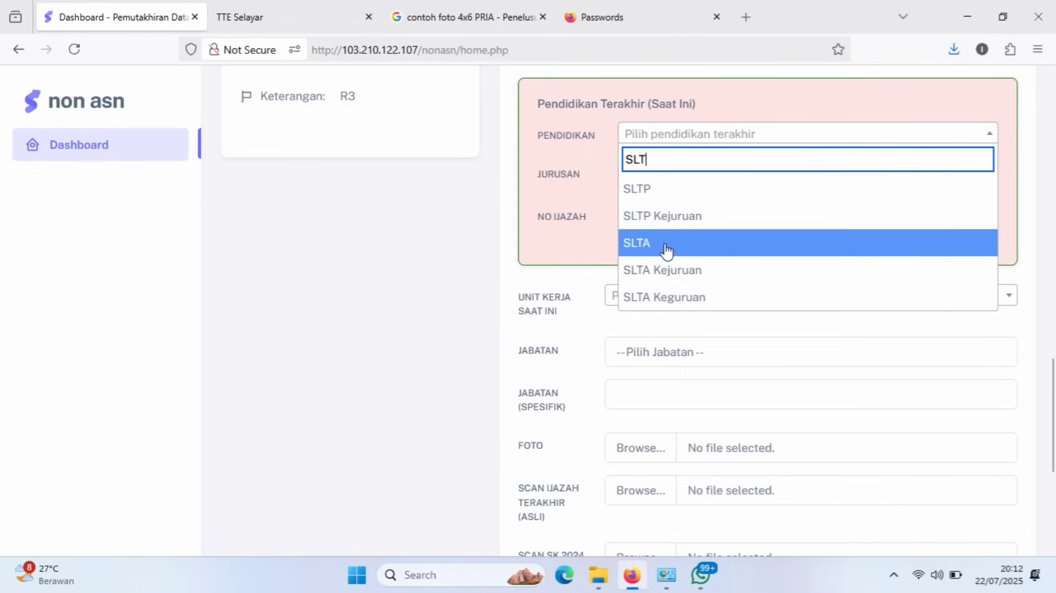
{"action": "left_click", "coordinate": [659, 244]}
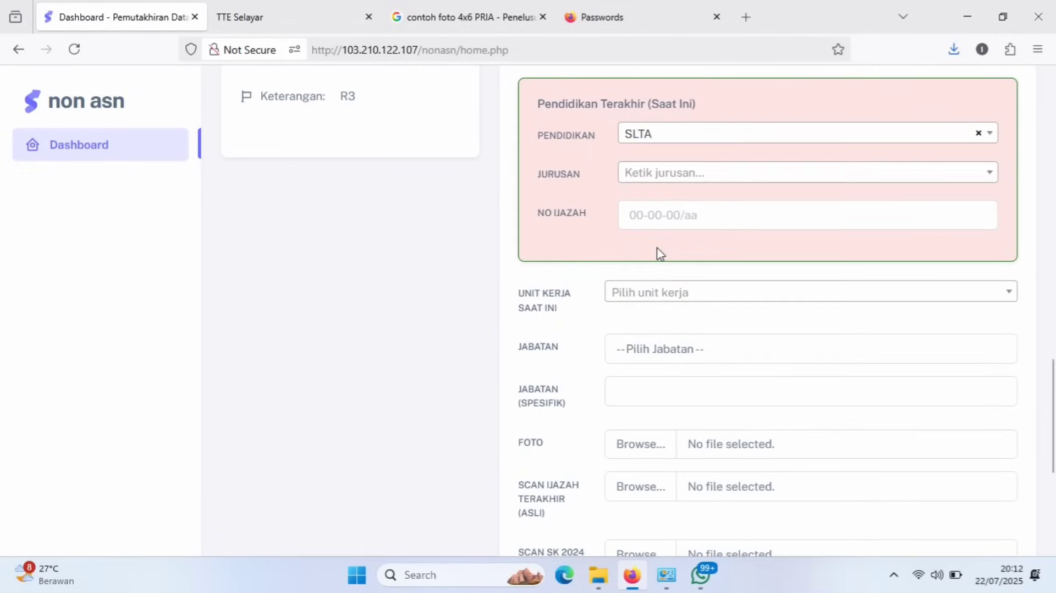
Pick SMA IPS as the current JURUSAN and type the diploma number into NO IJAZAH.
{"action": "left_click", "coordinate": [668, 175]}
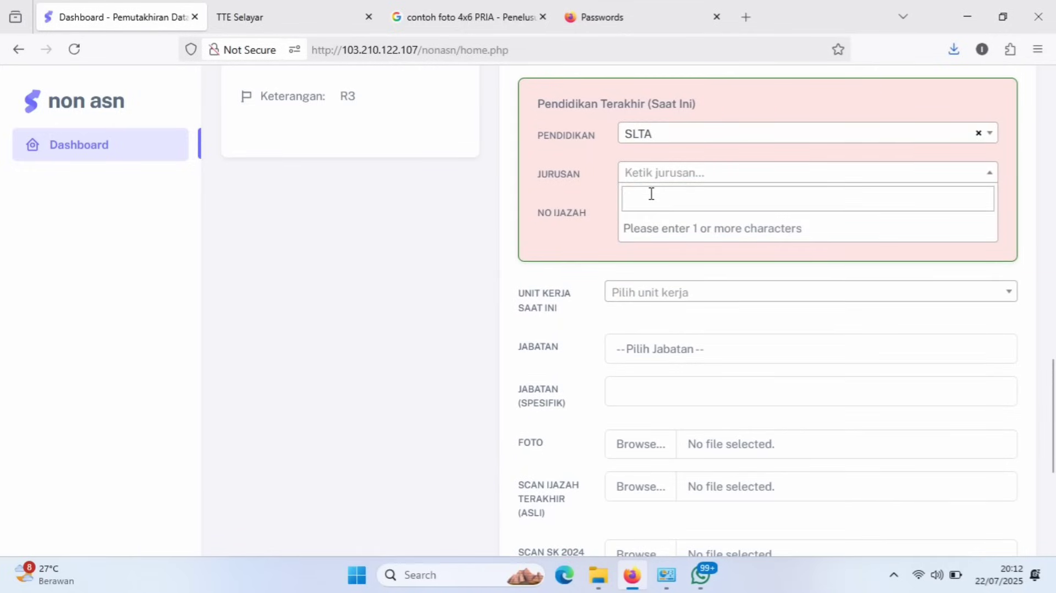
{"action": "left_click", "coordinate": [651, 193]}
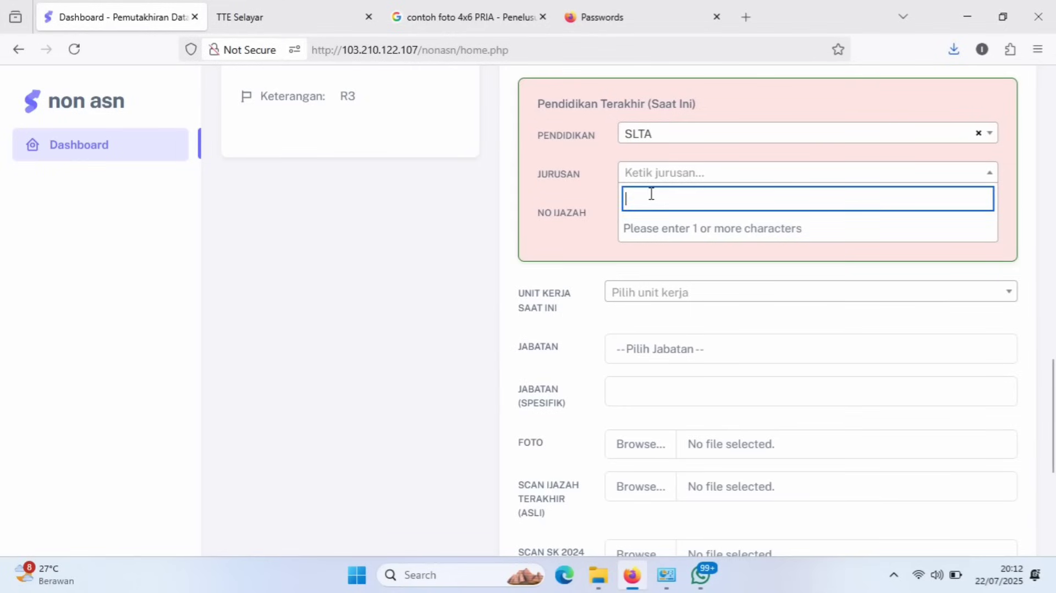
{"action": "type", "text": "SM"}
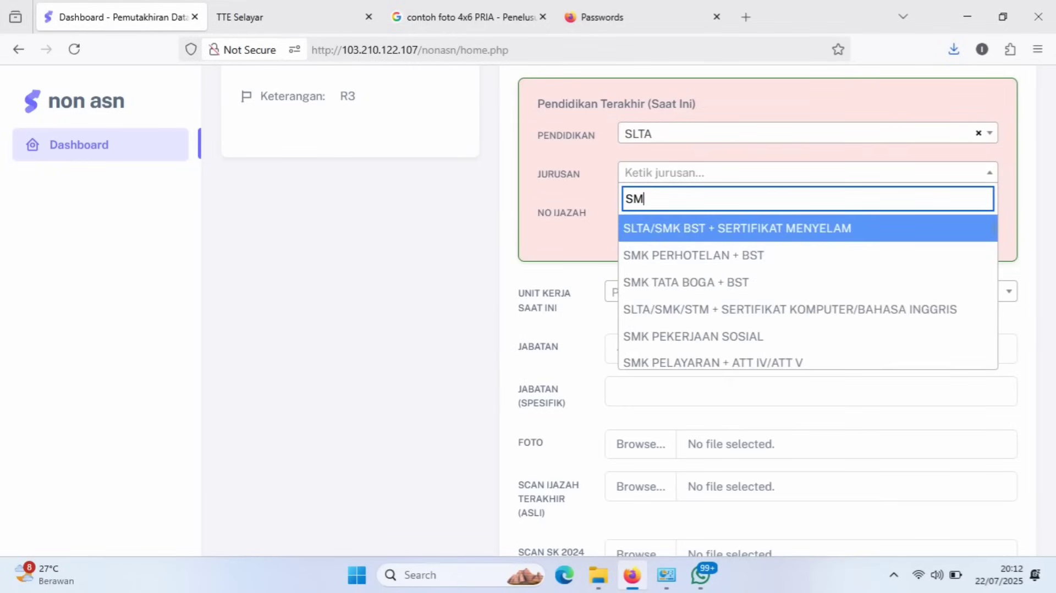
{"action": "type", "text": "A IP"}
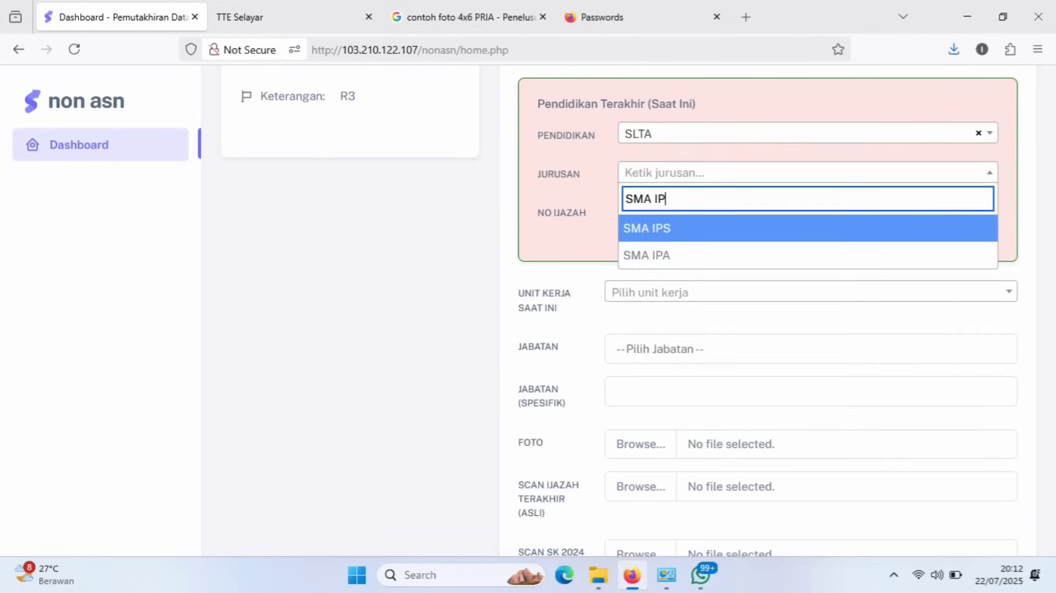
{"action": "left_click", "coordinate": [655, 227]}
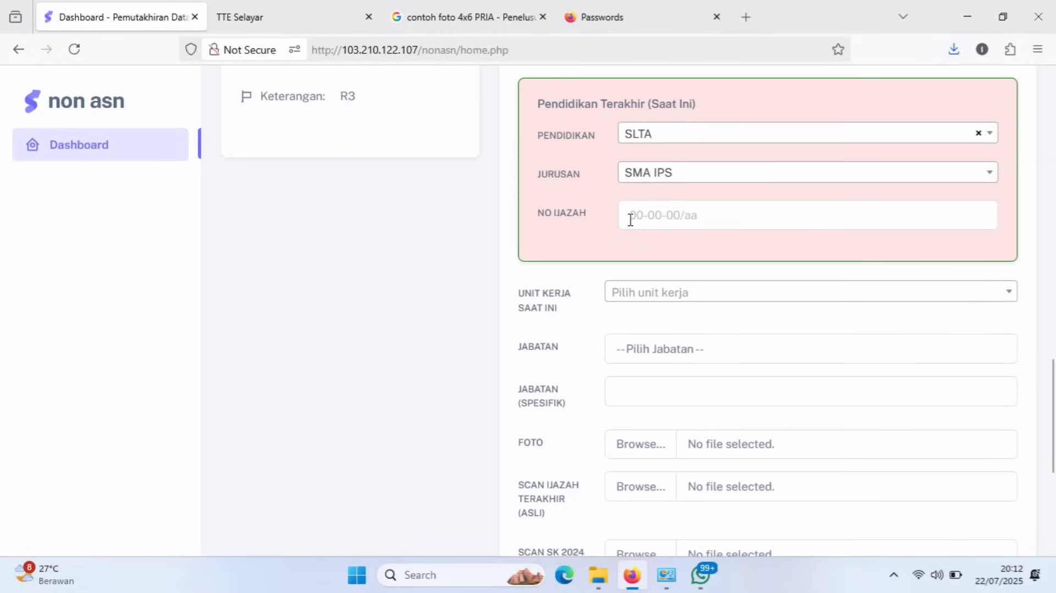
{"action": "left_click", "coordinate": [631, 219]}
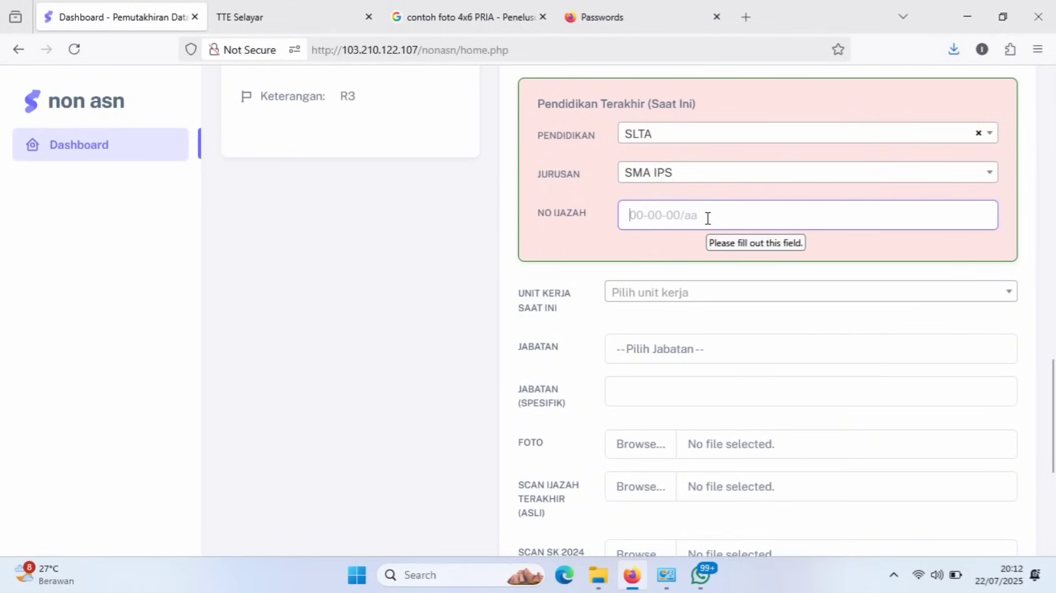
{"action": "type", "text": "11"}
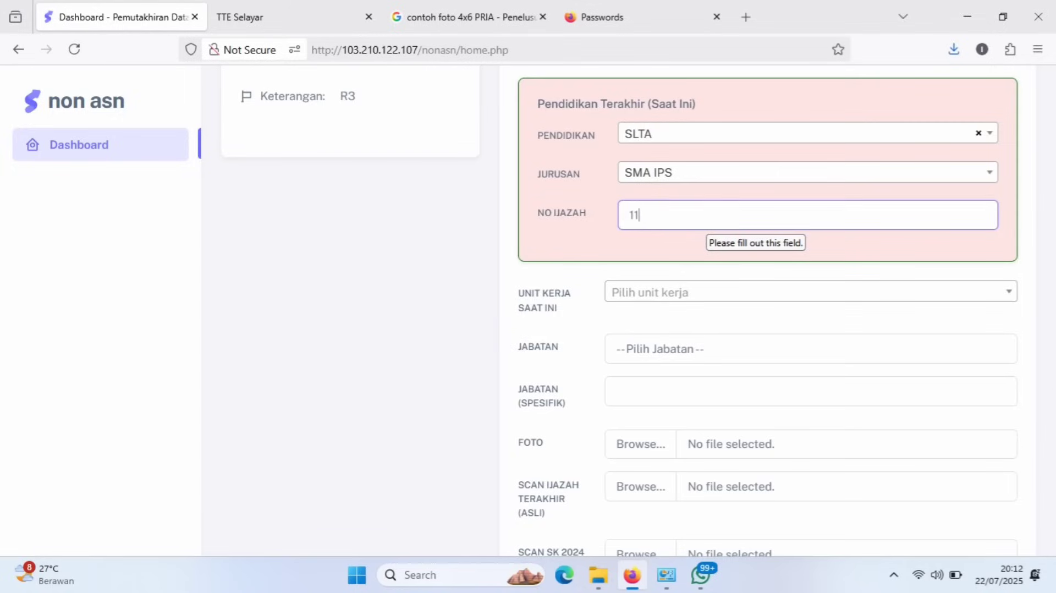
{"action": "type", "text": "111111111111111111"}
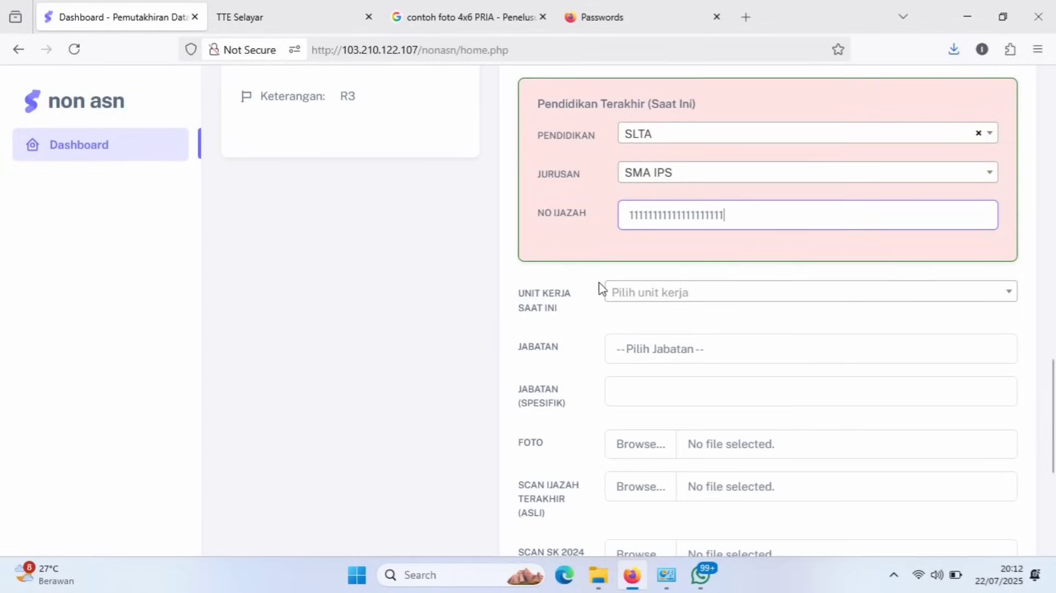
Search Unit Kerja for 'BADA' and select BADAN KEPEGAWAIAN DAN PENGEMBANGAN SUMBER DAYA MANUSIA.
{"action": "left_click", "coordinate": [591, 317]}
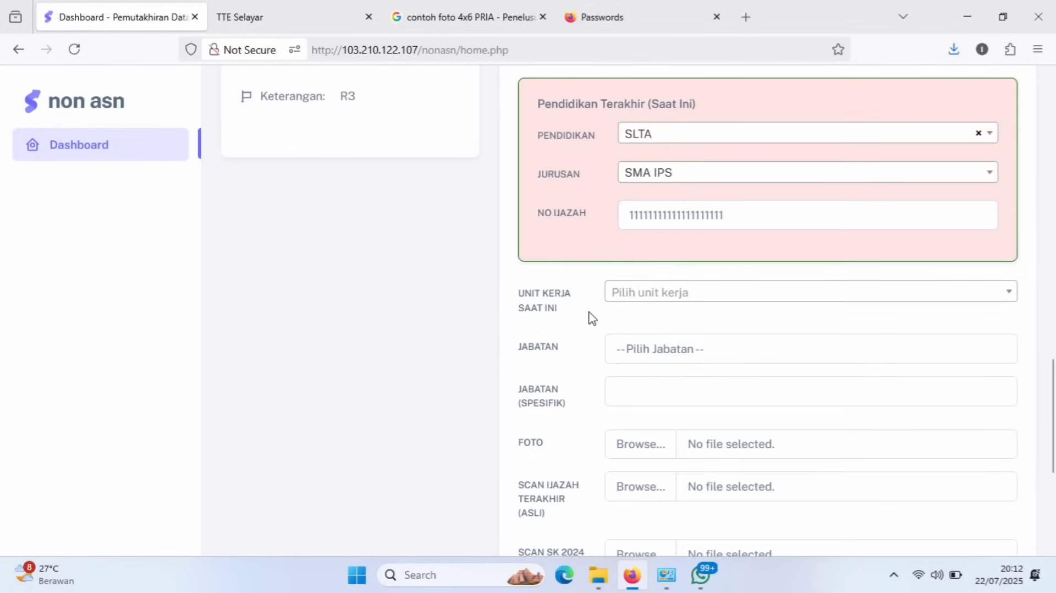
{"action": "left_click", "coordinate": [659, 295]}
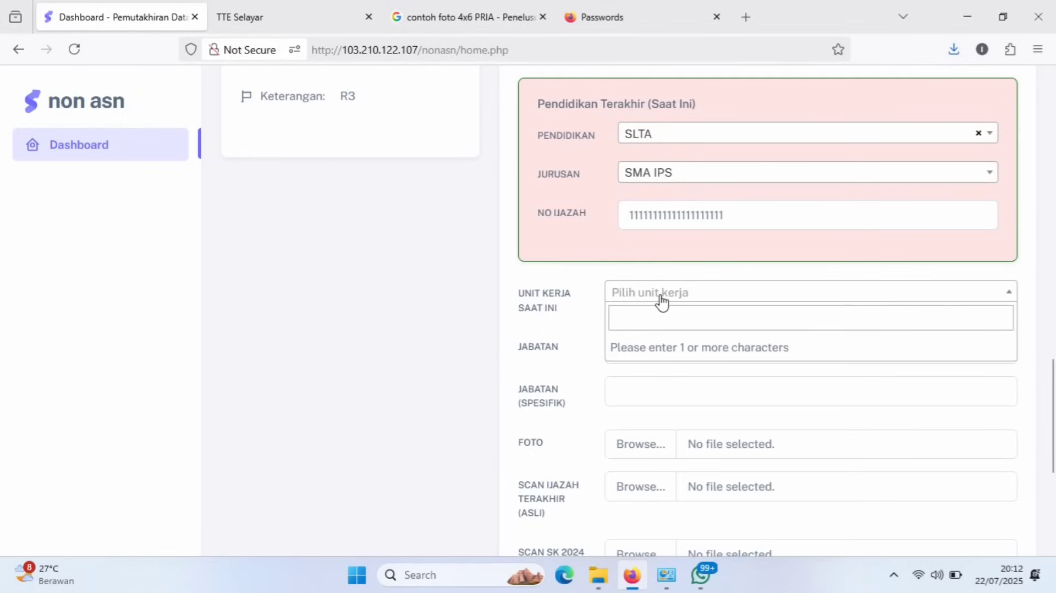
{"action": "left_click", "coordinate": [626, 322]}
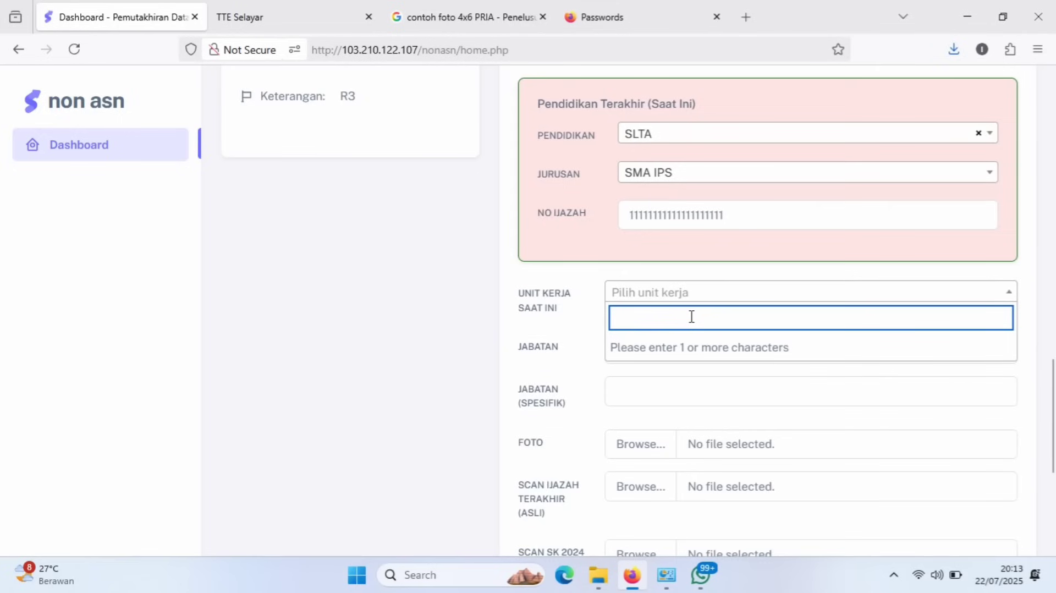
{"action": "type", "text": "BADA"}
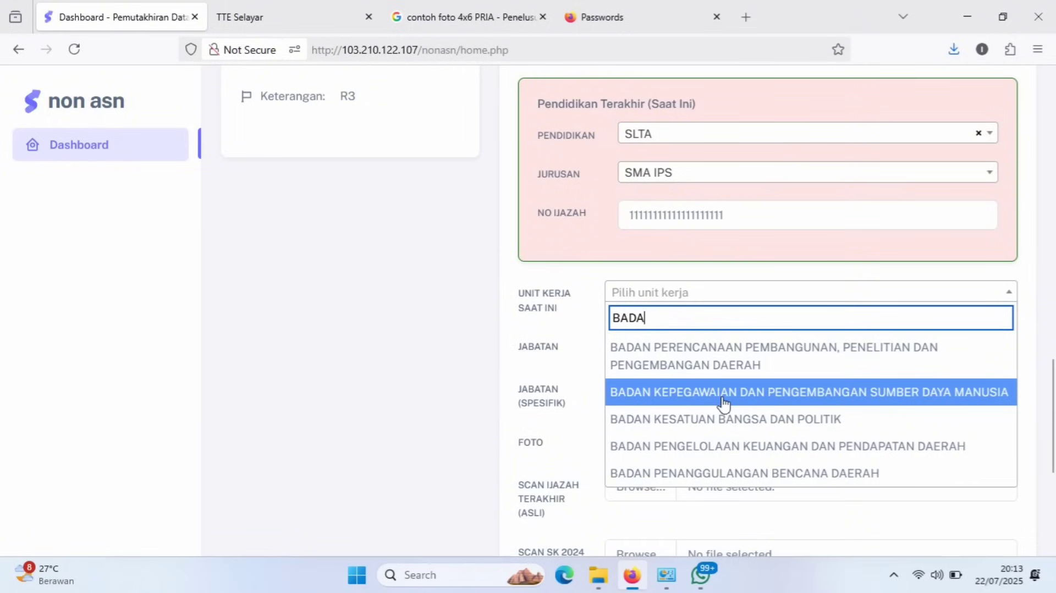
{"action": "double_click", "coordinate": [650, 320]}
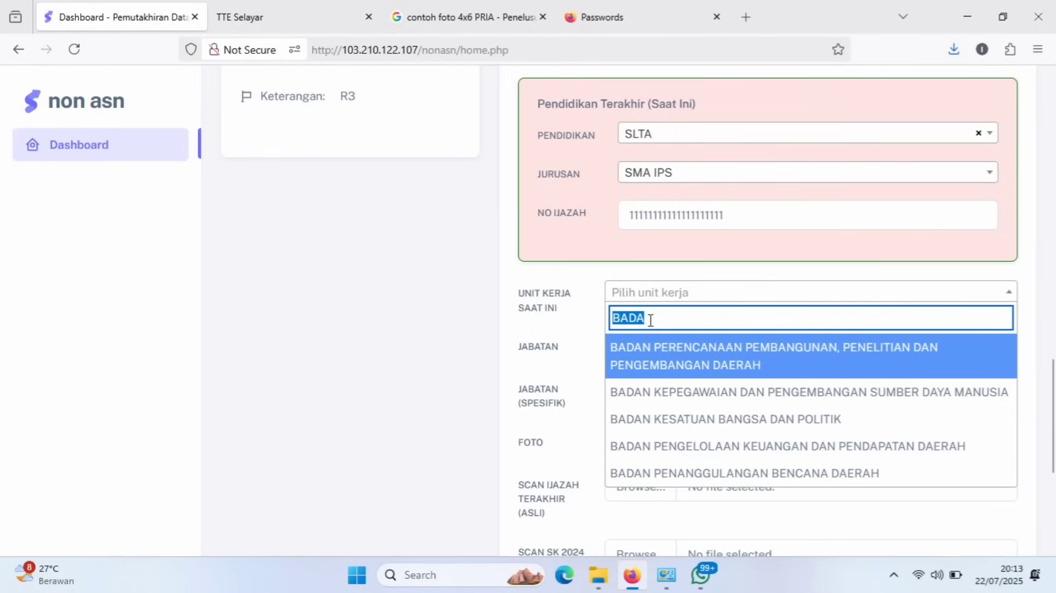
{"action": "type", "text": "UPT"}
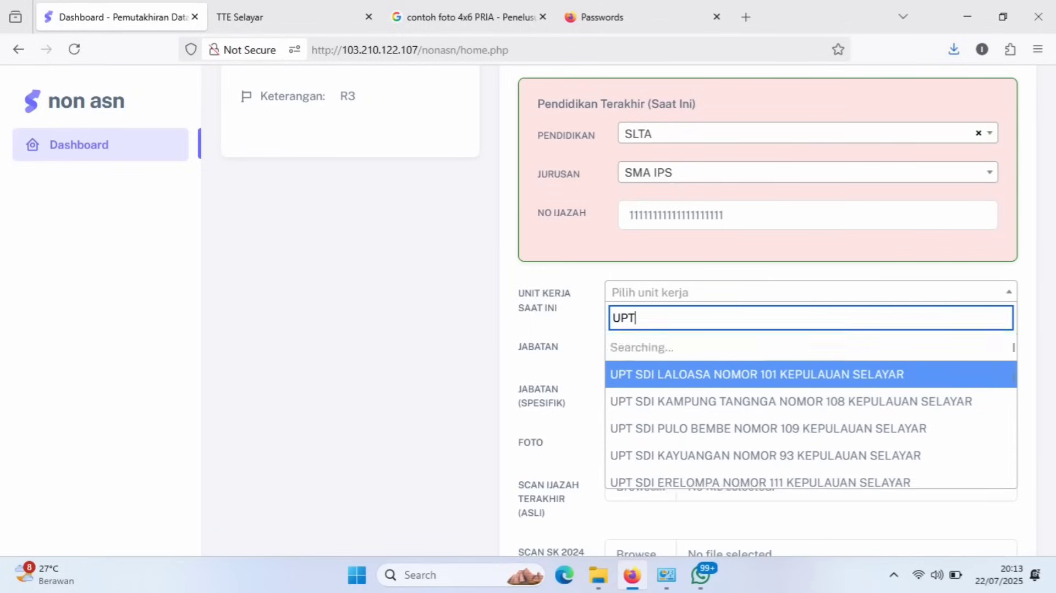
{"action": "type", "text": " SD"}
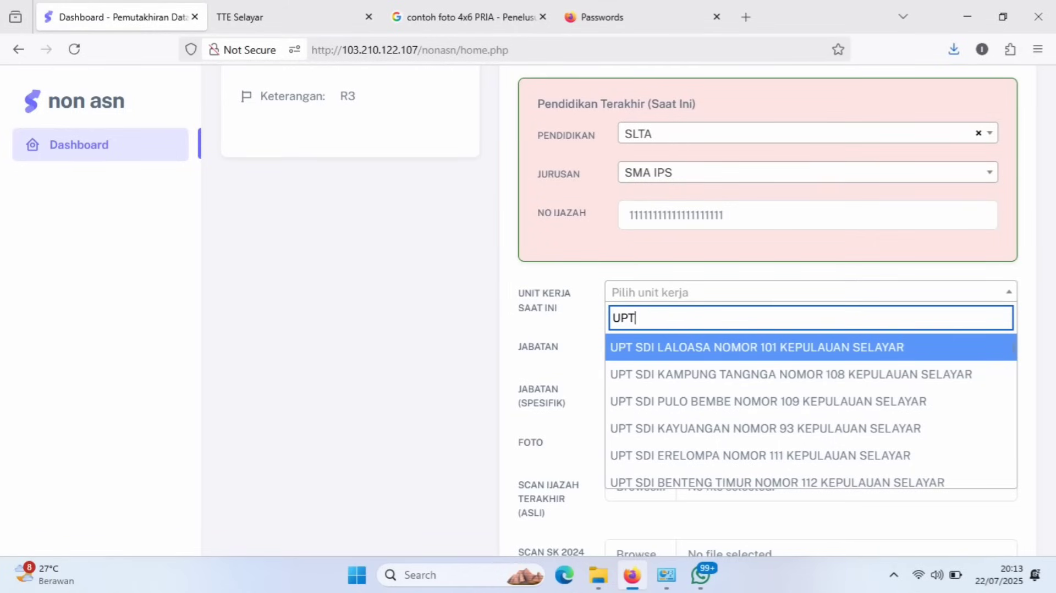
{"action": "key", "text": "BackSpace"}
{"action": "key", "text": "BackSpace"}
{"action": "key", "text": "BackSpace"}
{"action": "type", "text": "KE"}
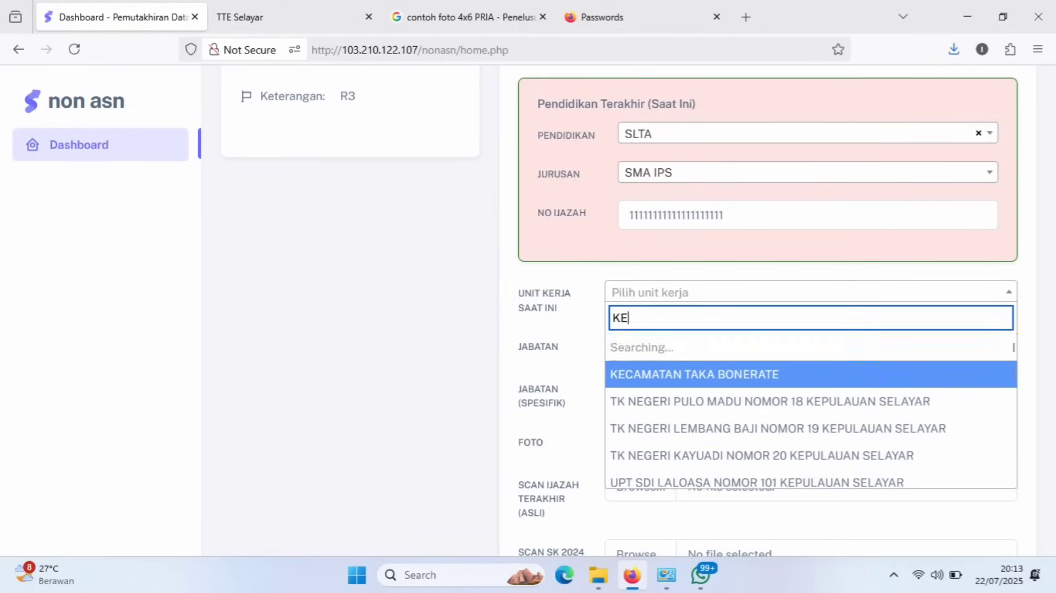
{"action": "type", "text": "CAMATAN"}
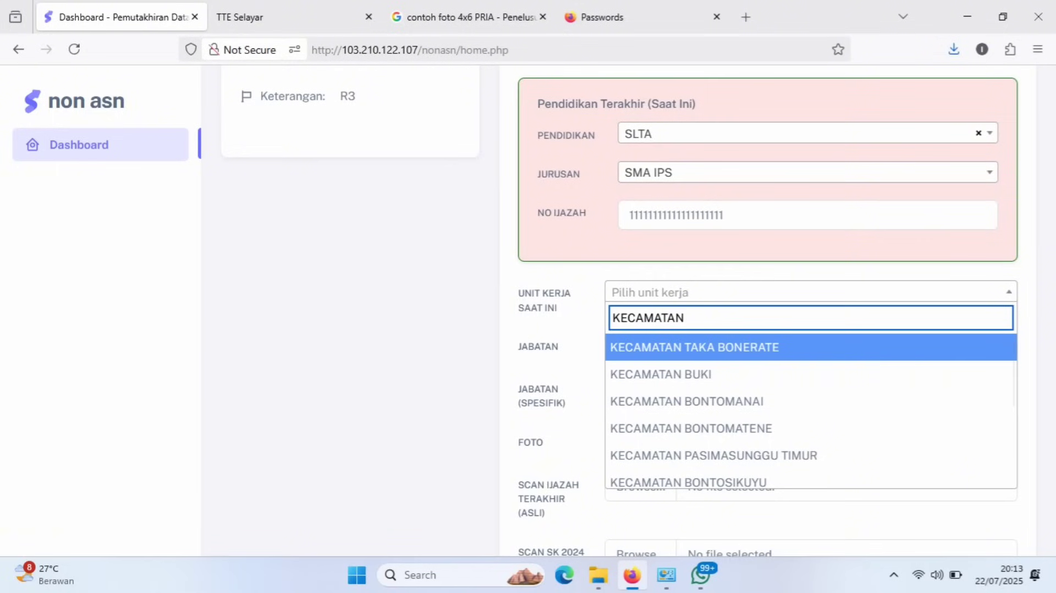
{"action": "key", "text": "ctrl+a"}
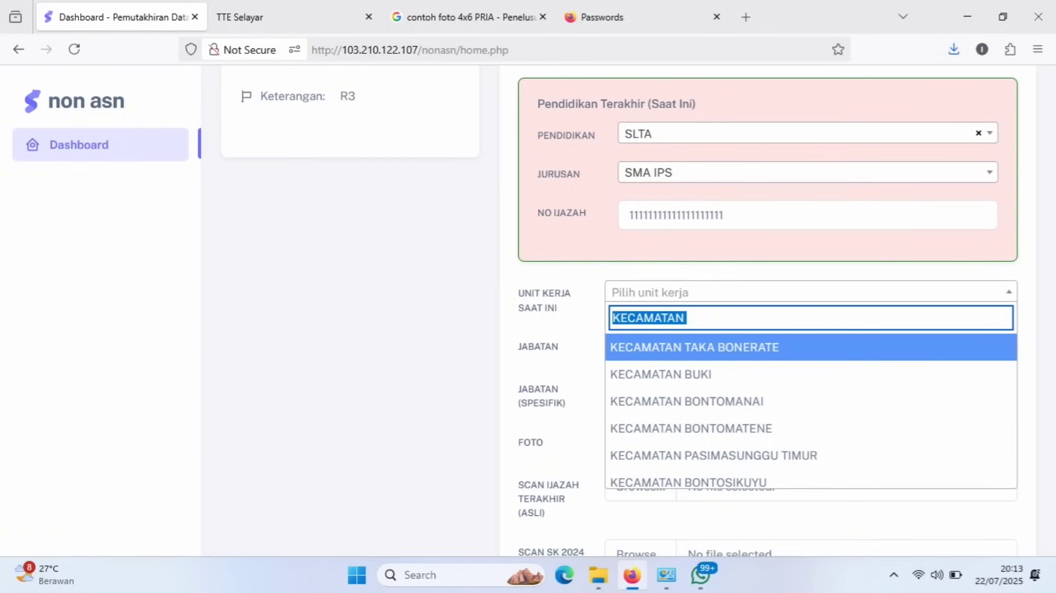
{"action": "type", "text": "BADA"}
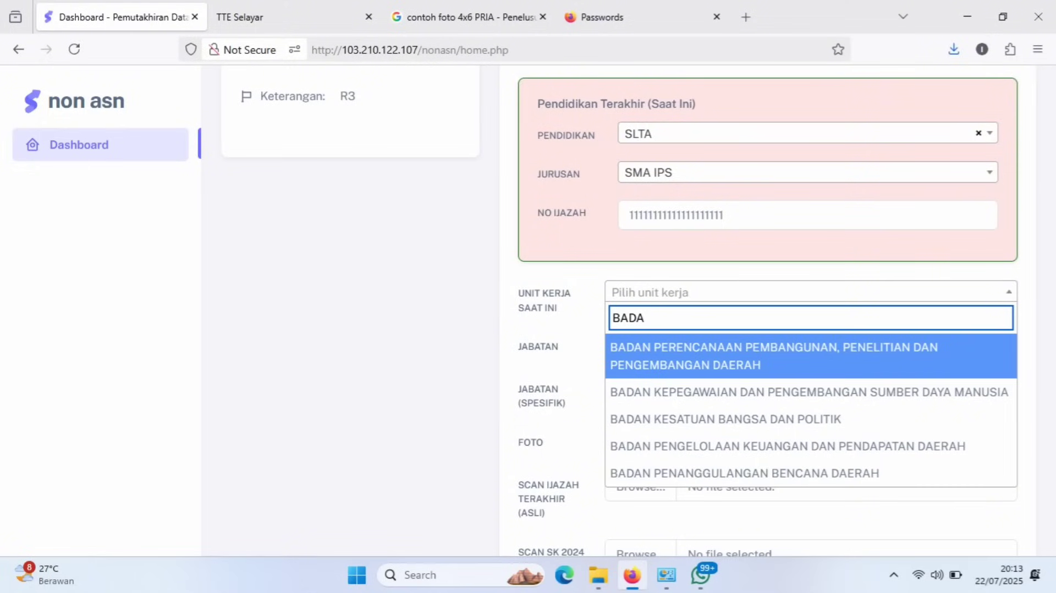
{"action": "left_click", "coordinate": [726, 402]}
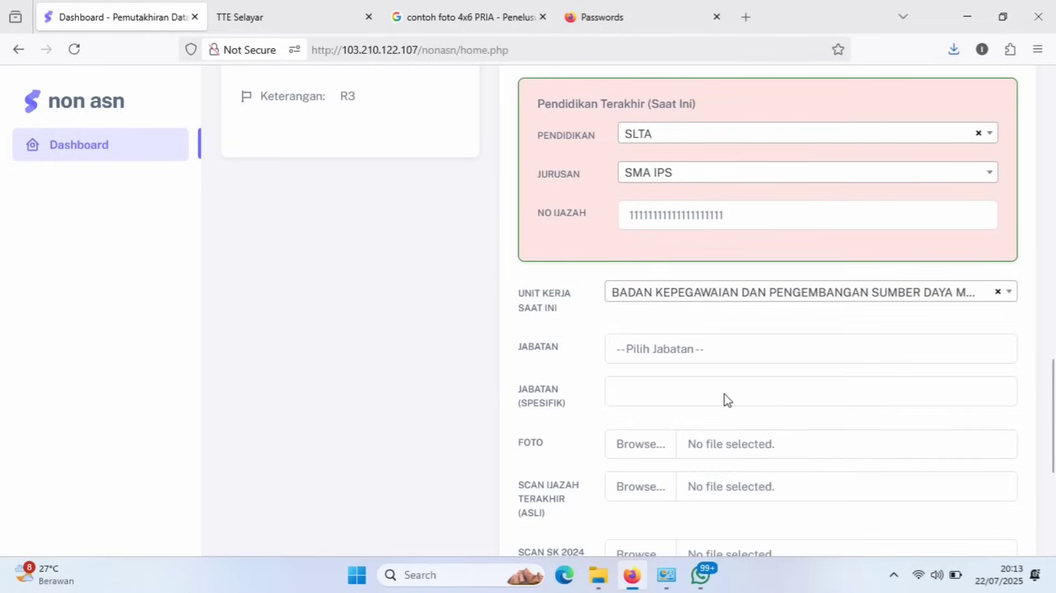
Try Tenaga Teknis as the Jabatan and look at its specific position options.
{"action": "left_click", "coordinate": [665, 353]}
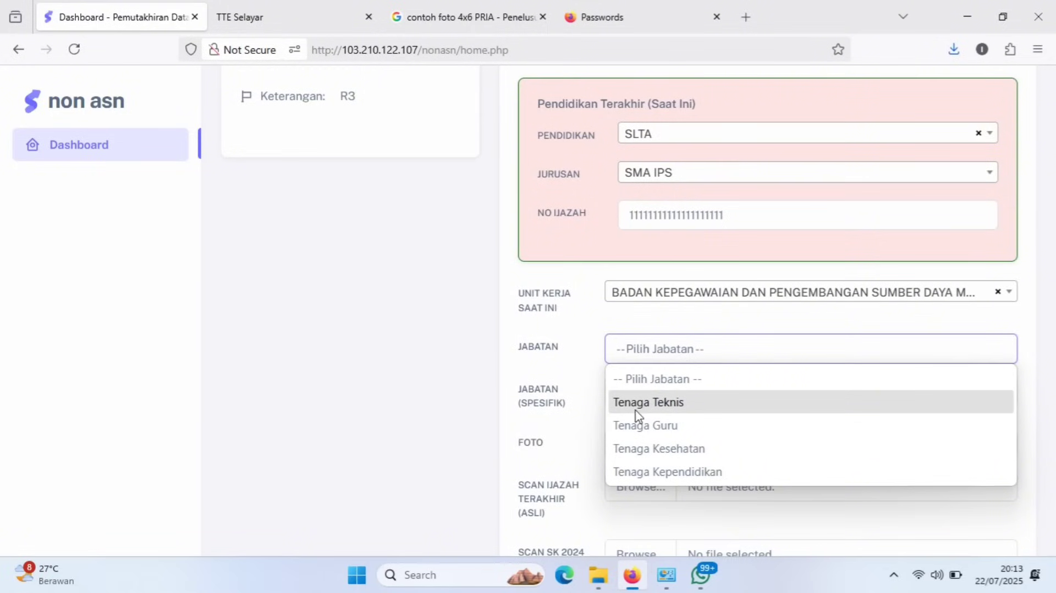
{"action": "left_click", "coordinate": [665, 404]}
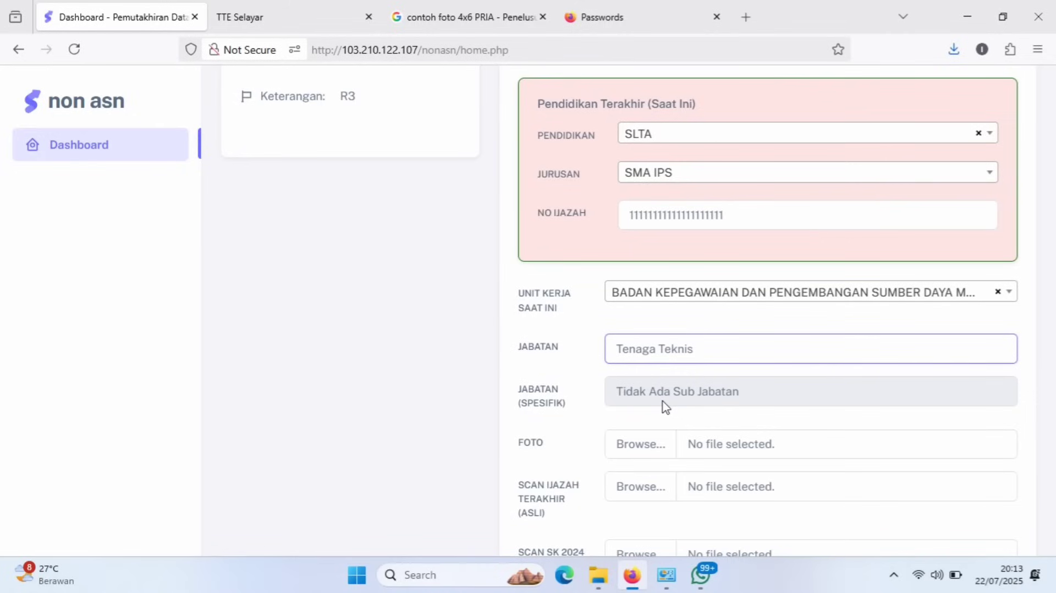
{"action": "left_click", "coordinate": [706, 401]}
{"action": "left_click", "coordinate": [705, 402]}
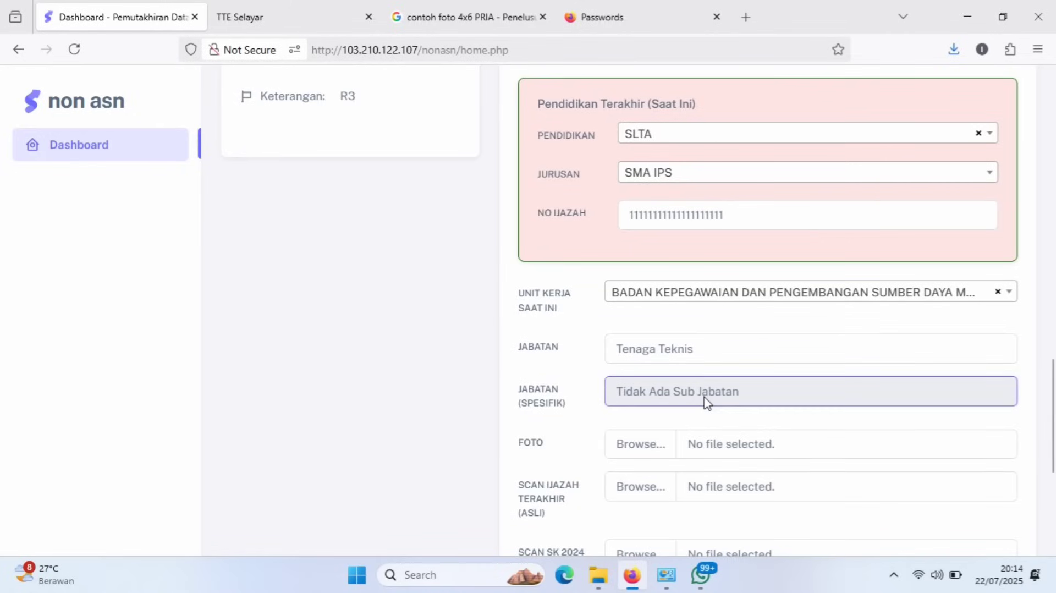
{"action": "left_click", "coordinate": [706, 401]}
{"action": "left_click", "coordinate": [687, 396]}
{"action": "left_click", "coordinate": [605, 366]}
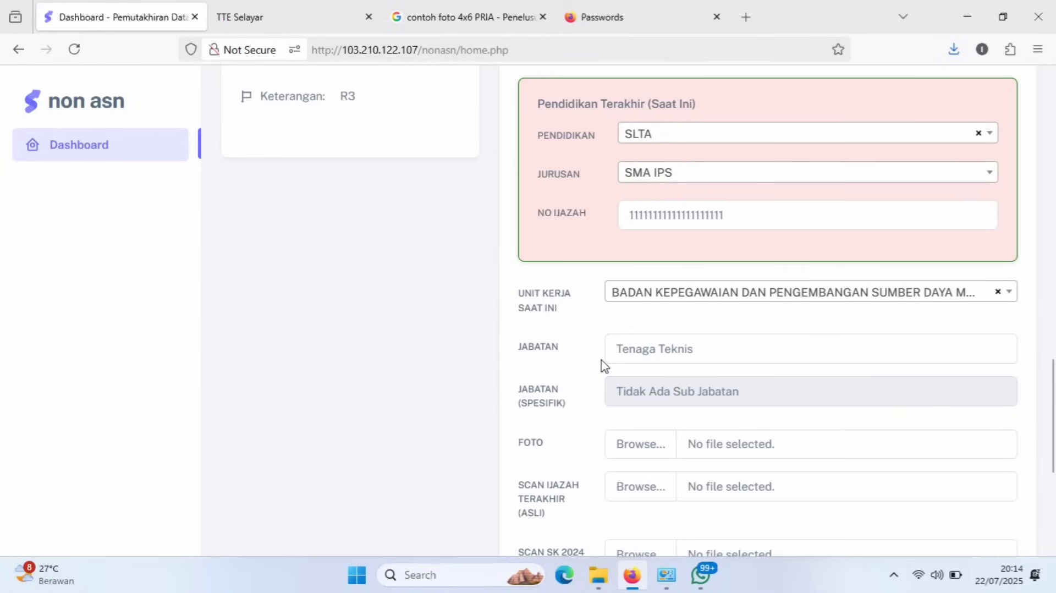
Switch Jabatan to Tenaga Guru, choosing Guru TIK, then Guru IPA Terpadu.
{"action": "left_click", "coordinate": [726, 358]}
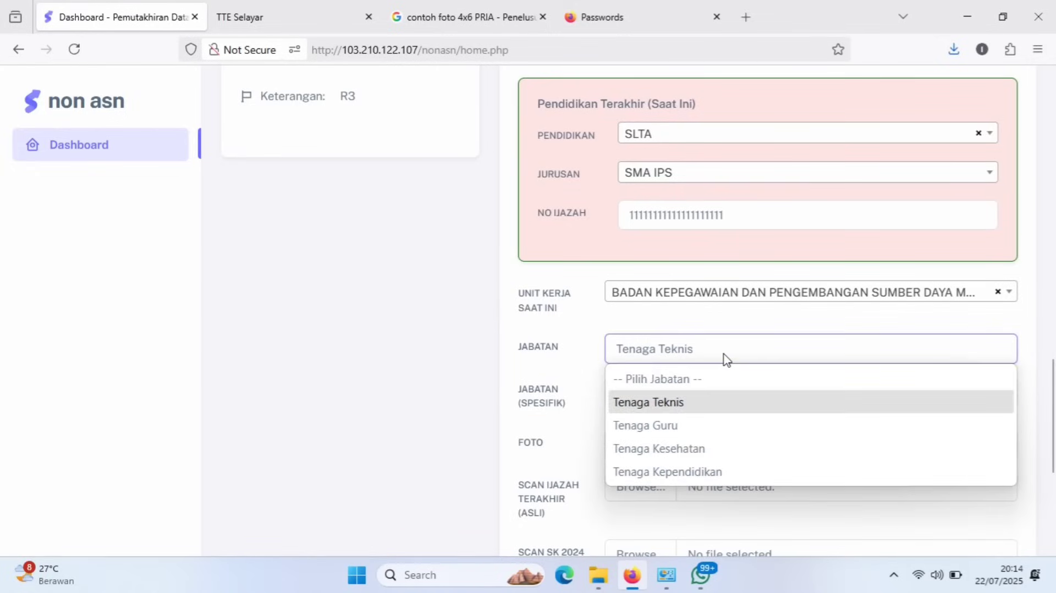
{"action": "left_click", "coordinate": [726, 359]}
{"action": "left_click", "coordinate": [725, 360]}
{"action": "left_click", "coordinate": [666, 426]}
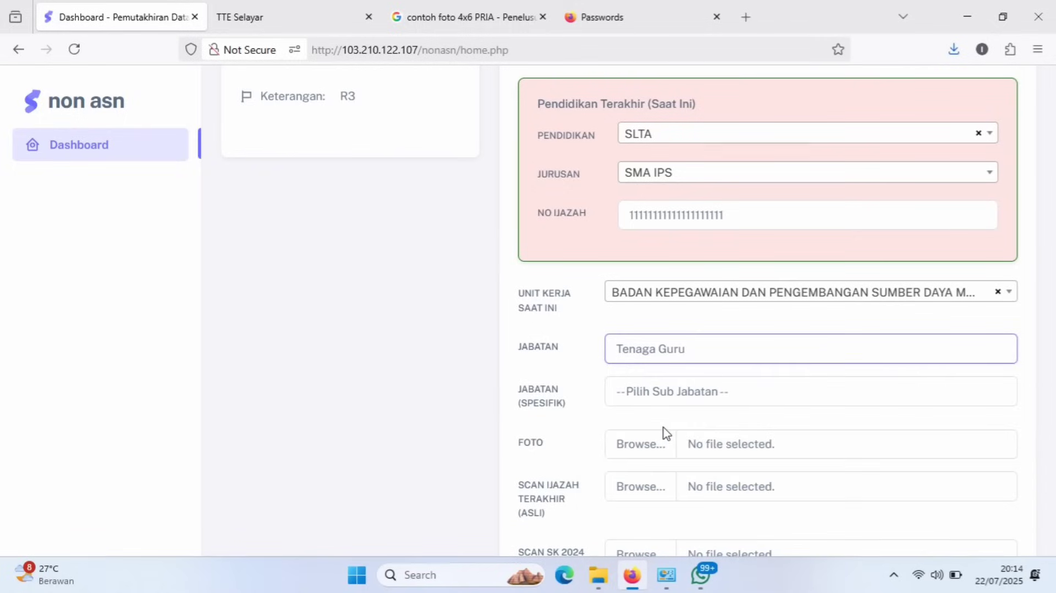
{"action": "left_click", "coordinate": [708, 396]}
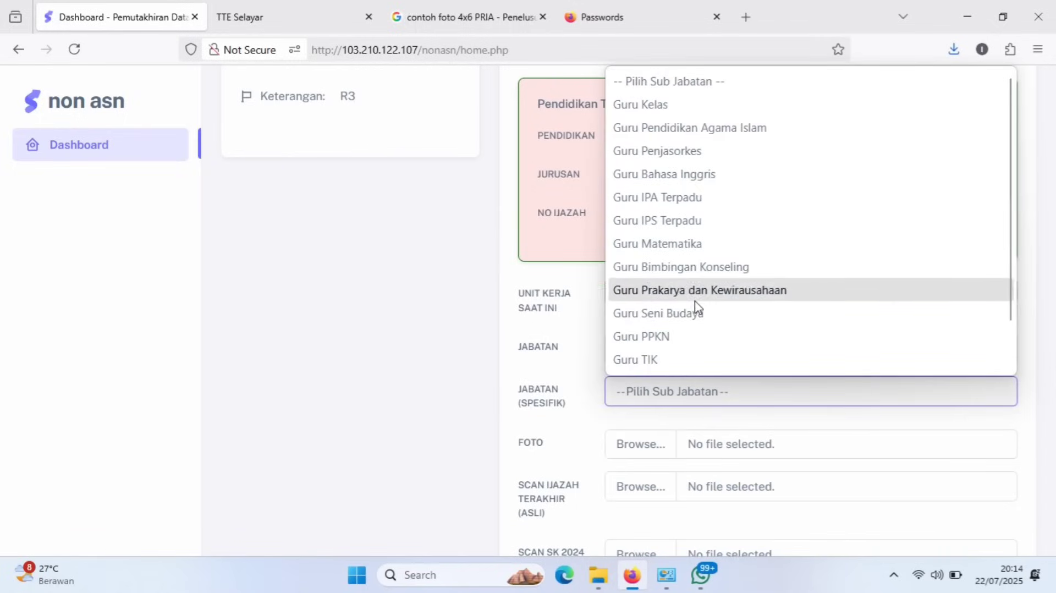
{"action": "scroll", "coordinate": [662, 363], "scroll_direction": "down", "scroll_amount": 1}
{"action": "left_click", "coordinate": [657, 339]}
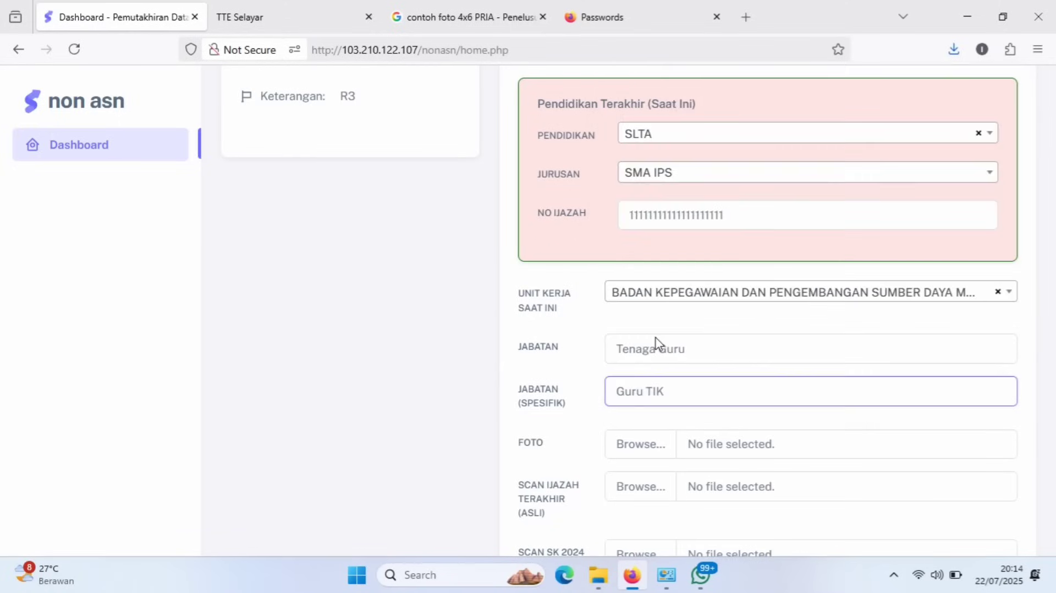
{"action": "left_click", "coordinate": [668, 406]}
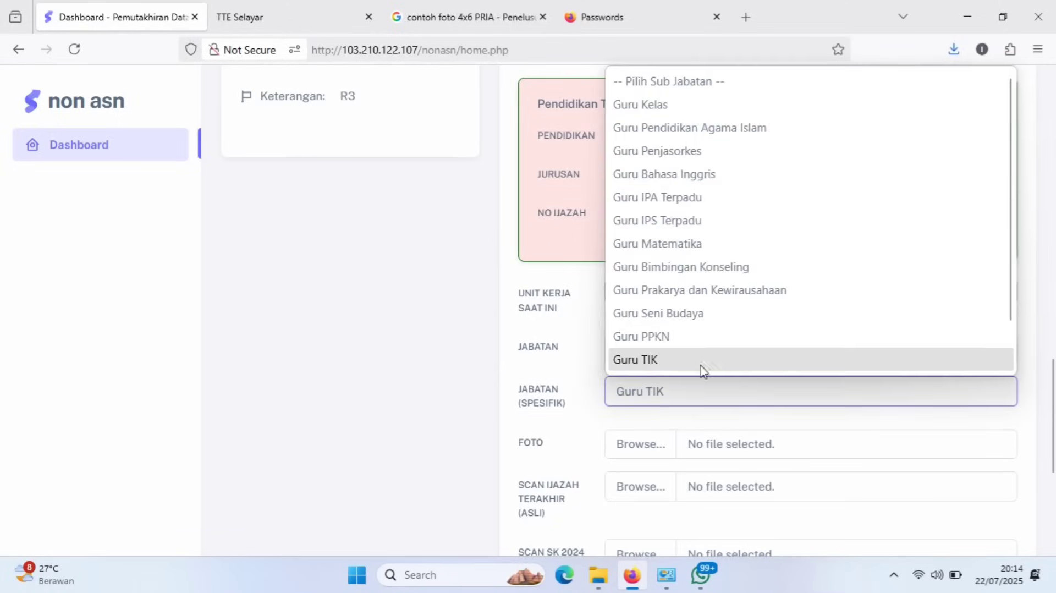
{"action": "left_click", "coordinate": [682, 207]}
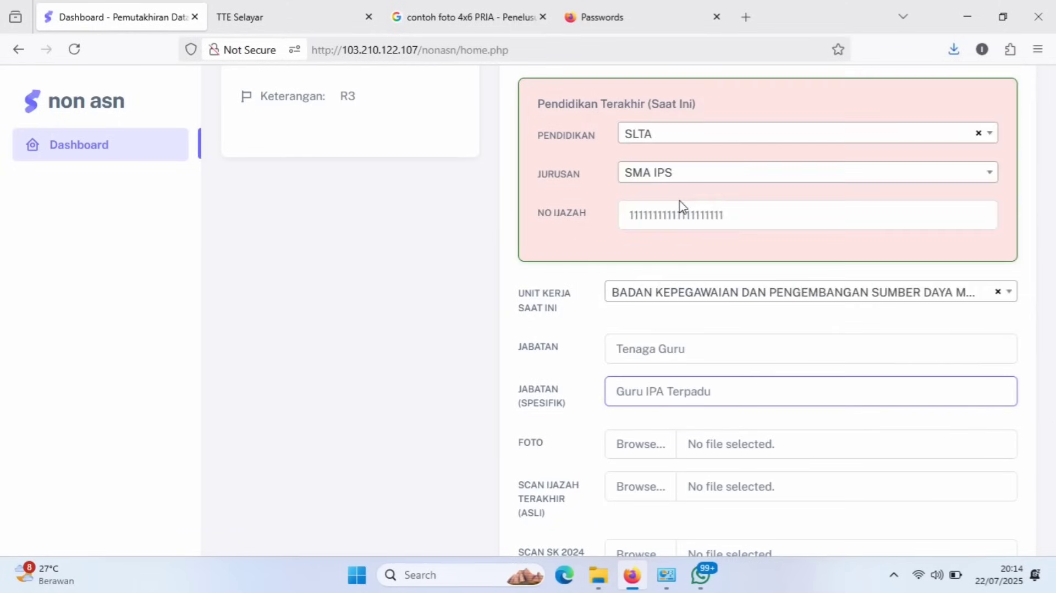
Change Jabatan to Tenaga Kesehatan and browse its specialisation list.
{"action": "left_click", "coordinate": [690, 360]}
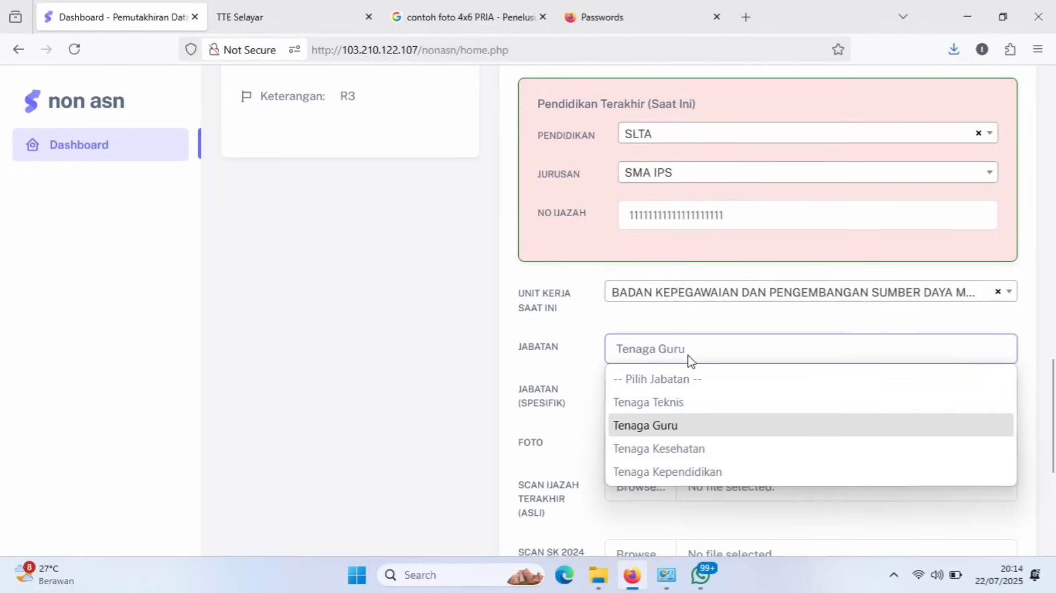
{"action": "left_click", "coordinate": [701, 455]}
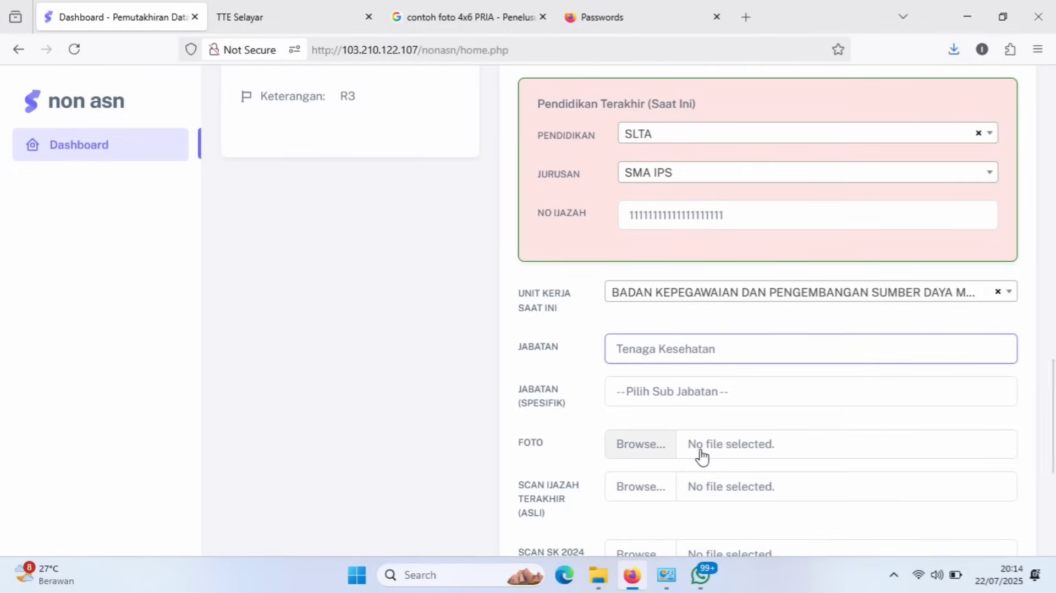
{"action": "left_click", "coordinate": [687, 392]}
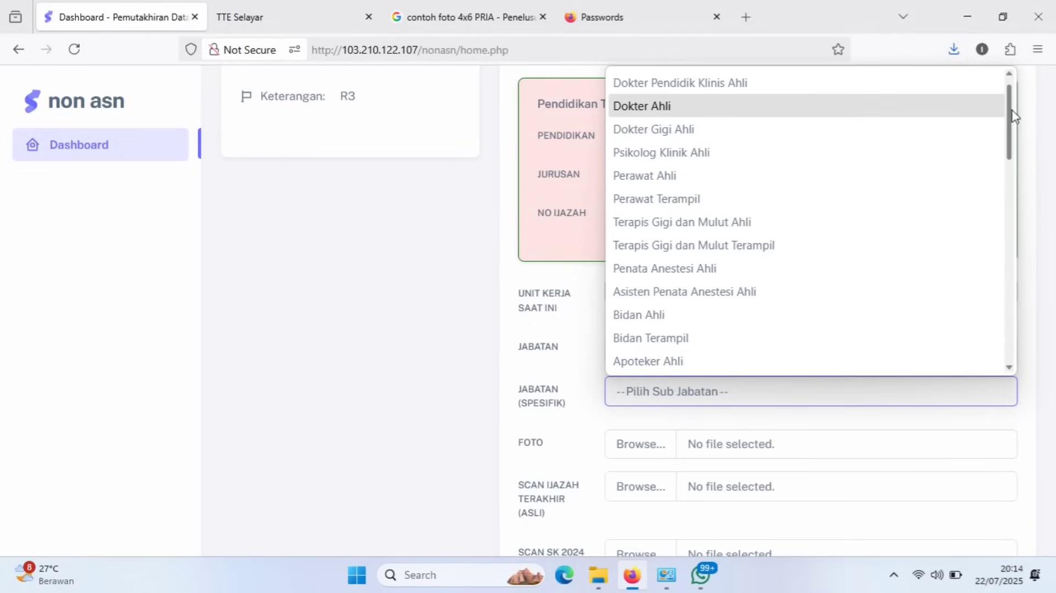
{"action": "left_click_drag", "start_coordinate": [1015, 116], "coordinate": [1019, 340]}
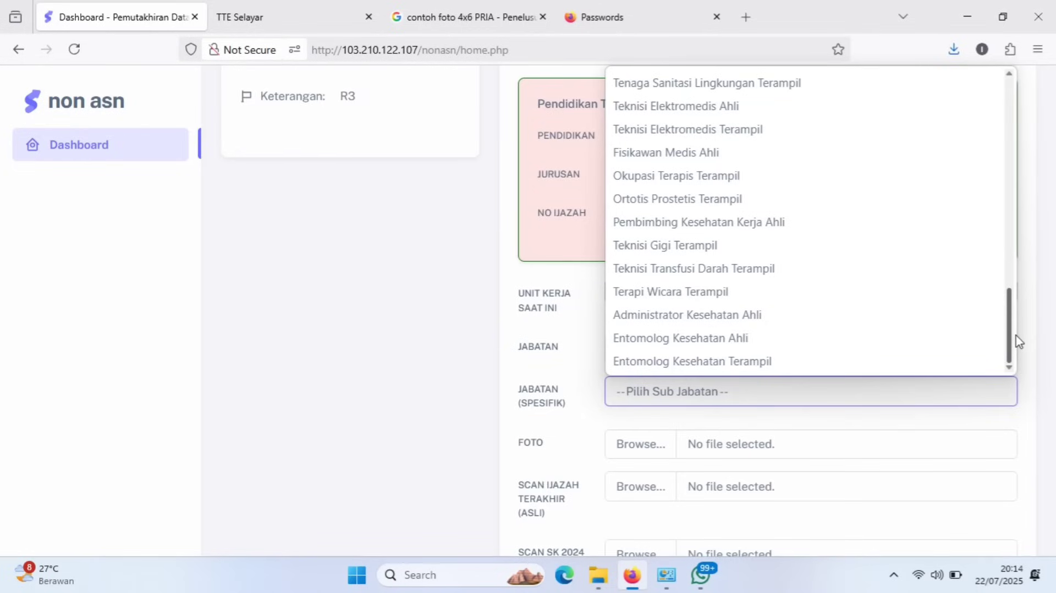
{"action": "left_click_drag", "start_coordinate": [1019, 328], "coordinate": [999, 348]}
Switch Jabatan between Tenaga Kependidikan and Tenaga Teknis, ending on Tenaga Teknis.
{"action": "left_click", "coordinate": [669, 426]}
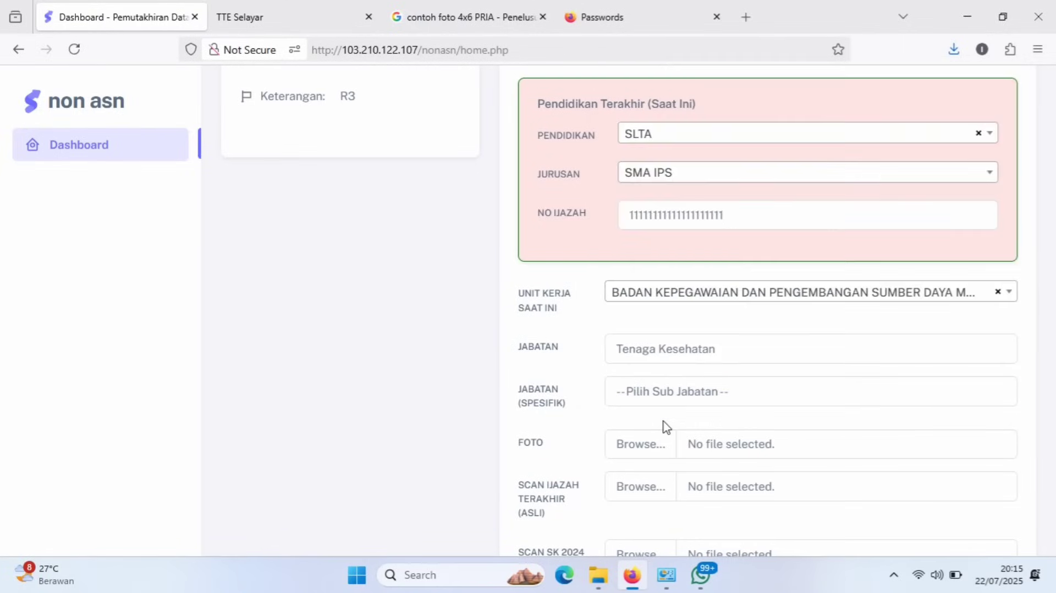
{"action": "left_click", "coordinate": [714, 346]}
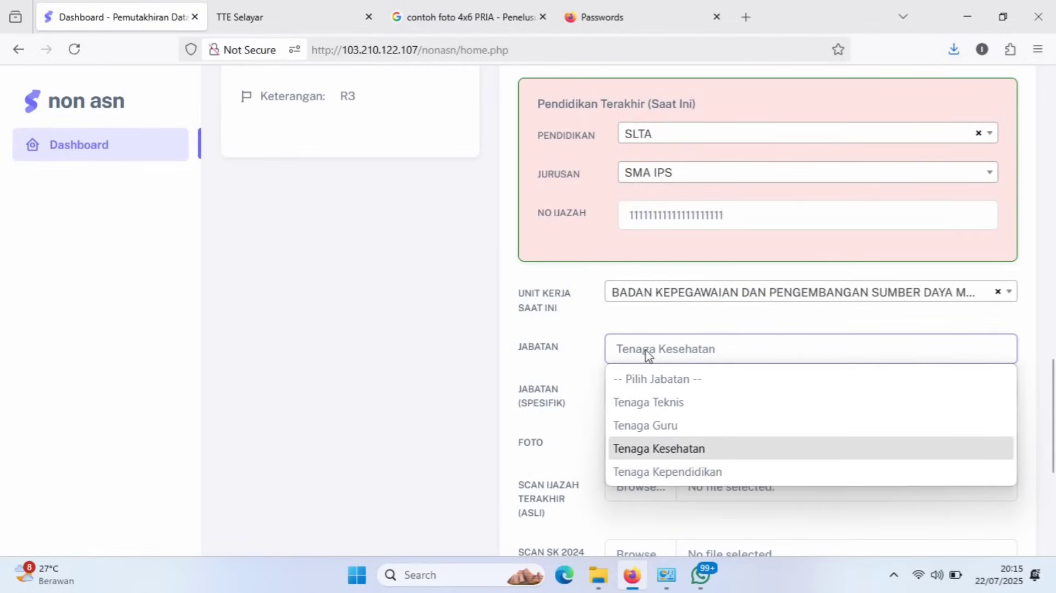
{"action": "left_click", "coordinate": [674, 472]}
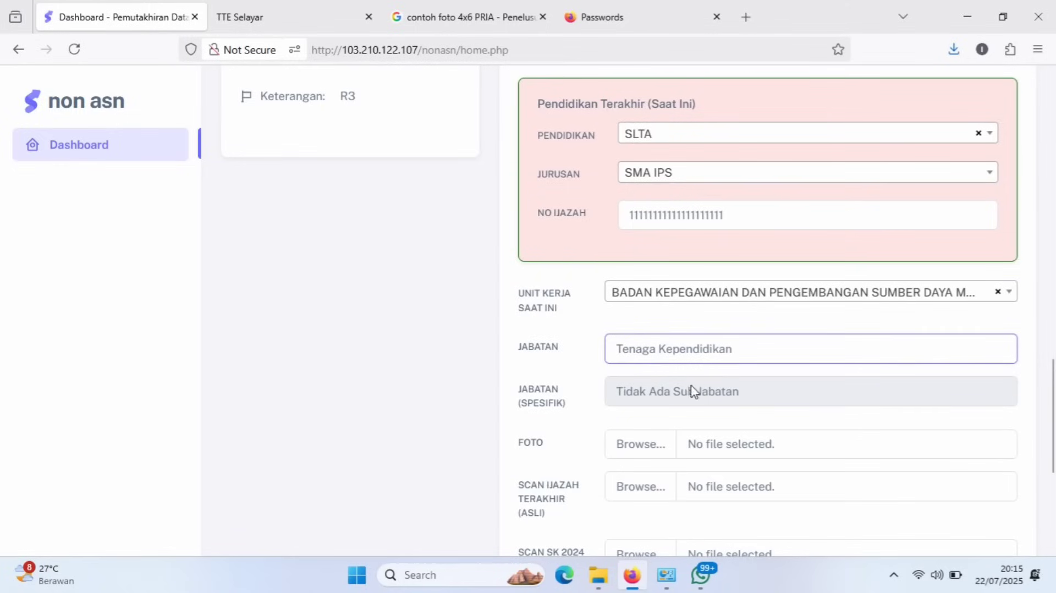
{"action": "left_click", "coordinate": [738, 353]}
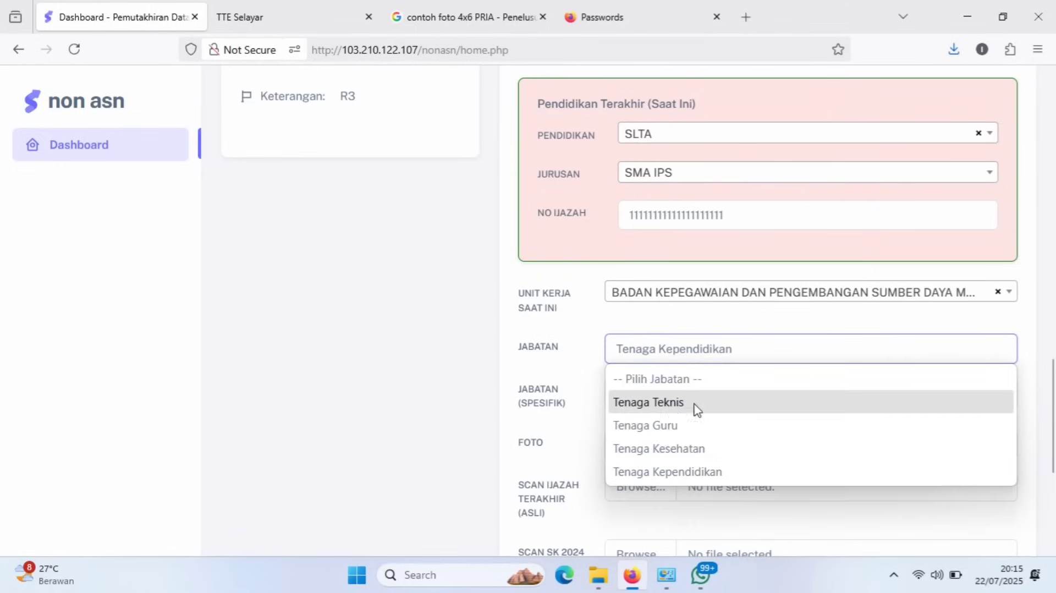
{"action": "left_click", "coordinate": [671, 407]}
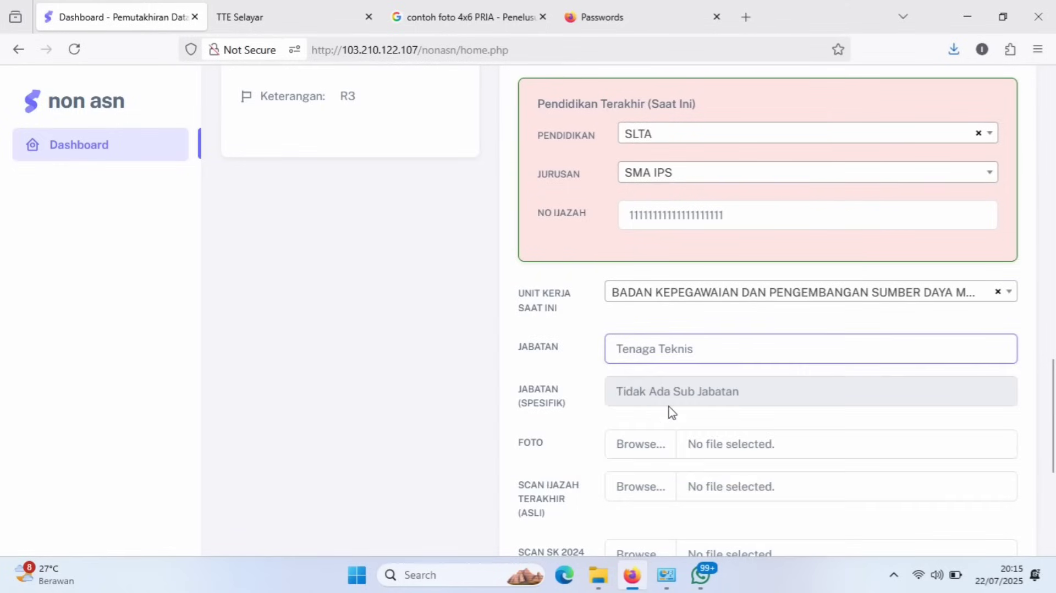
{"action": "left_click", "coordinate": [686, 360]}
{"action": "left_click", "coordinate": [684, 473]}
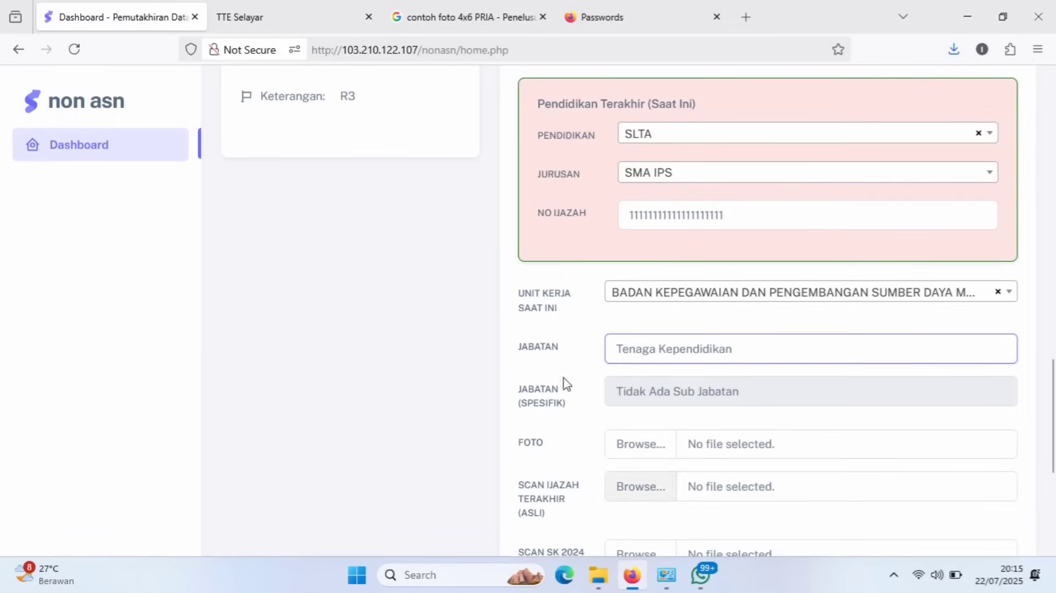
{"action": "left_click", "coordinate": [632, 360]}
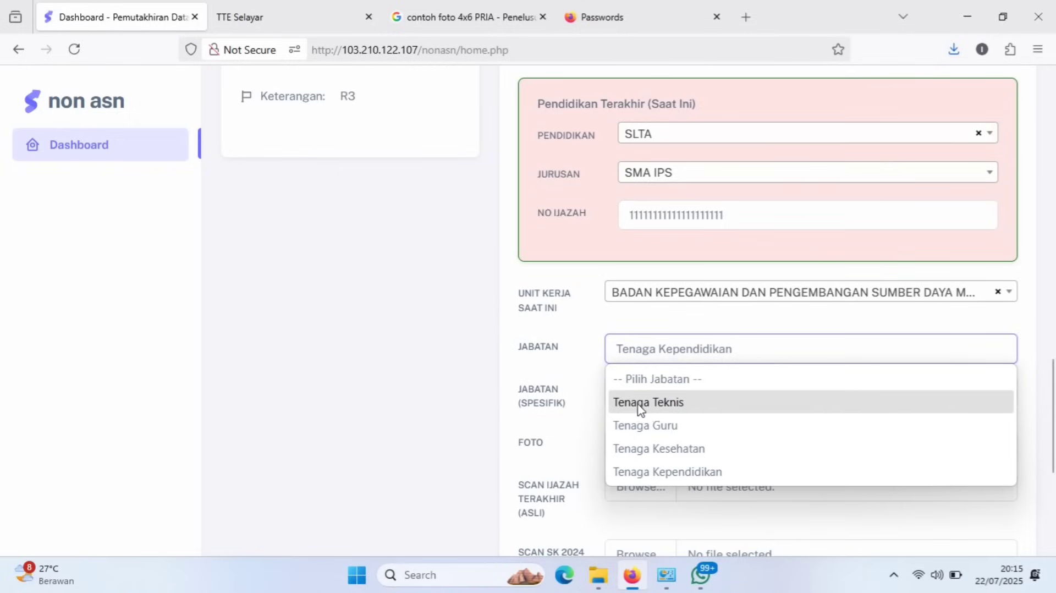
{"action": "left_click", "coordinate": [671, 407]}
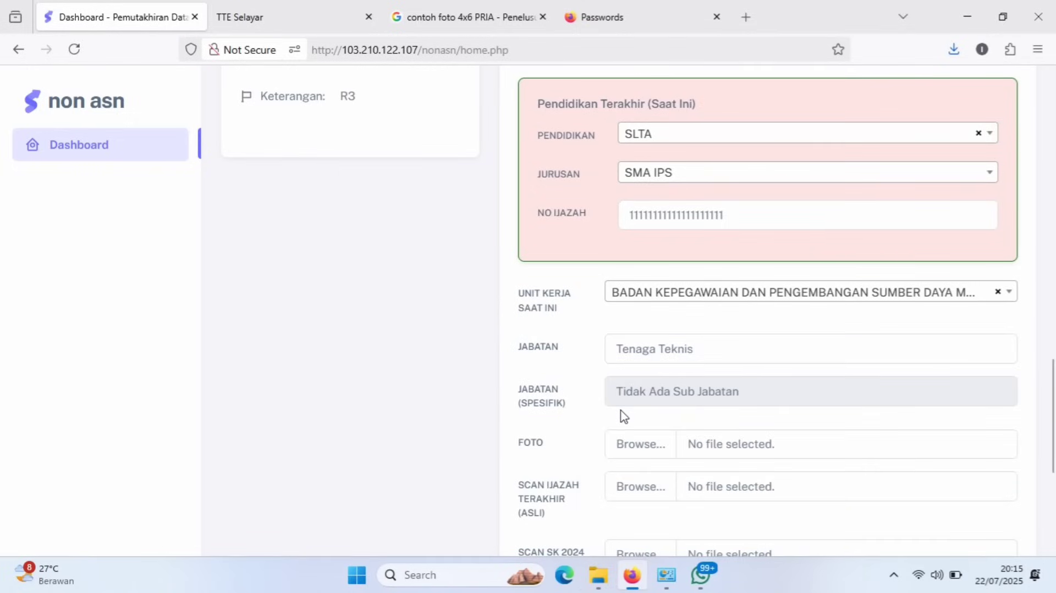
{"action": "scroll", "coordinate": [623, 416], "scroll_direction": "down", "scroll_amount": 4}
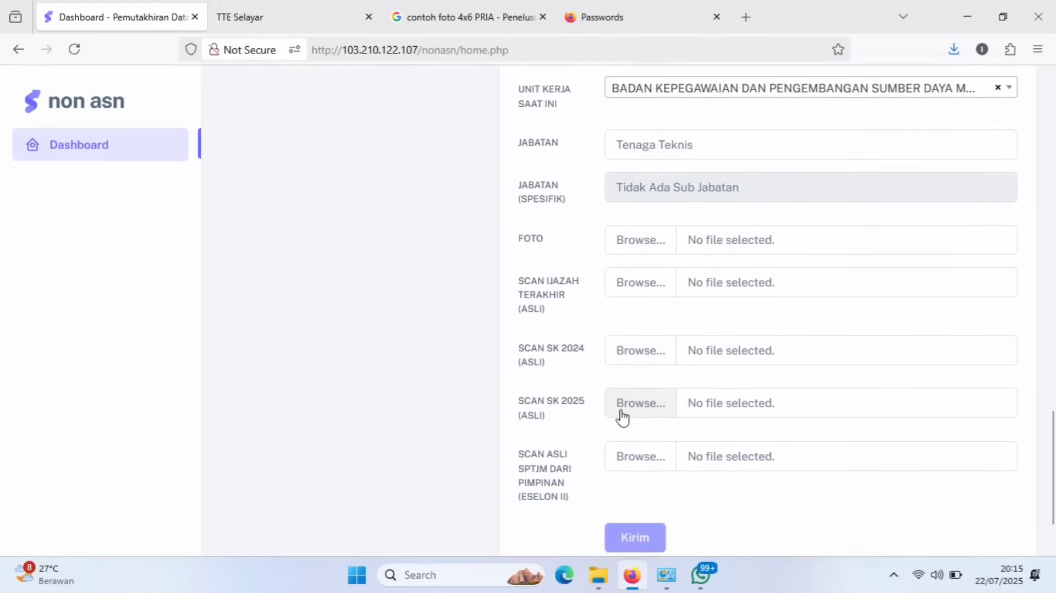
{"action": "scroll", "coordinate": [621, 416], "scroll_direction": "down", "scroll_amount": 1}
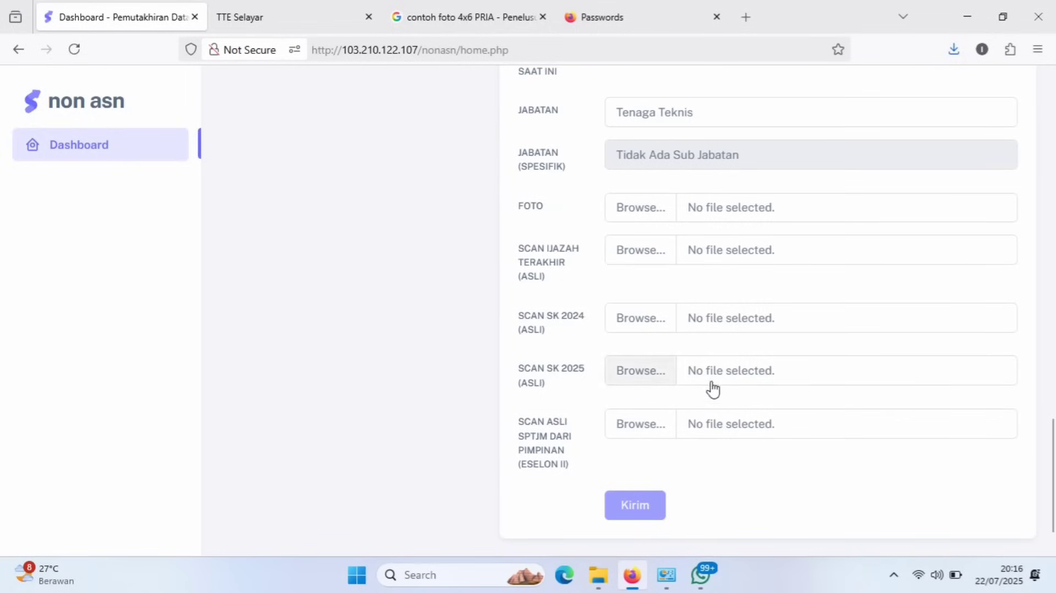
Upload FOTO.jpg from Downloads > pemutahiran non asn into the FOTO field.
{"action": "left_click", "coordinate": [640, 208]}
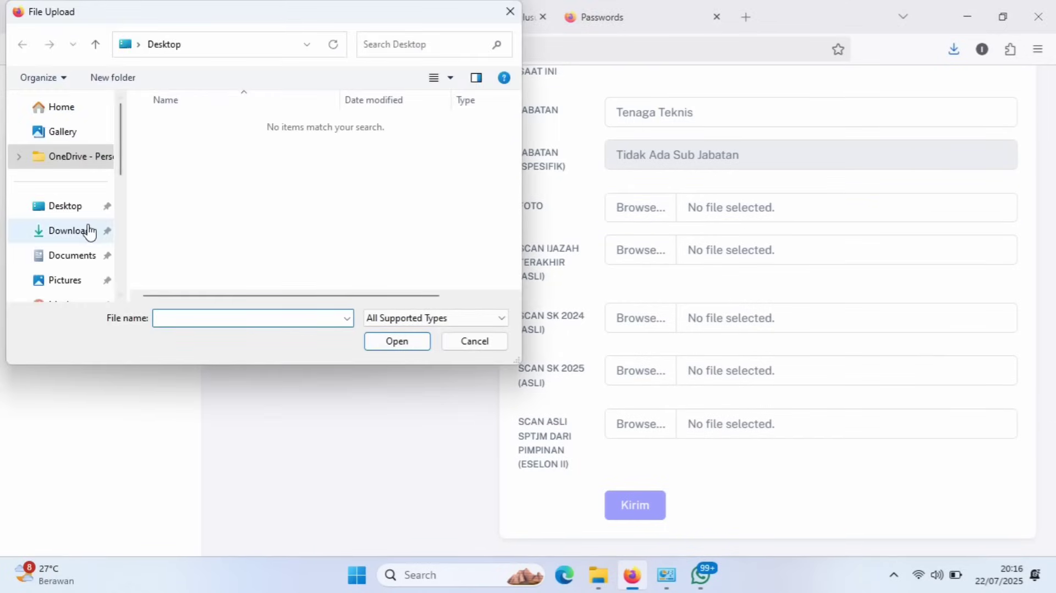
{"action": "left_click", "coordinate": [87, 231]}
{"action": "left_click", "coordinate": [199, 146]}
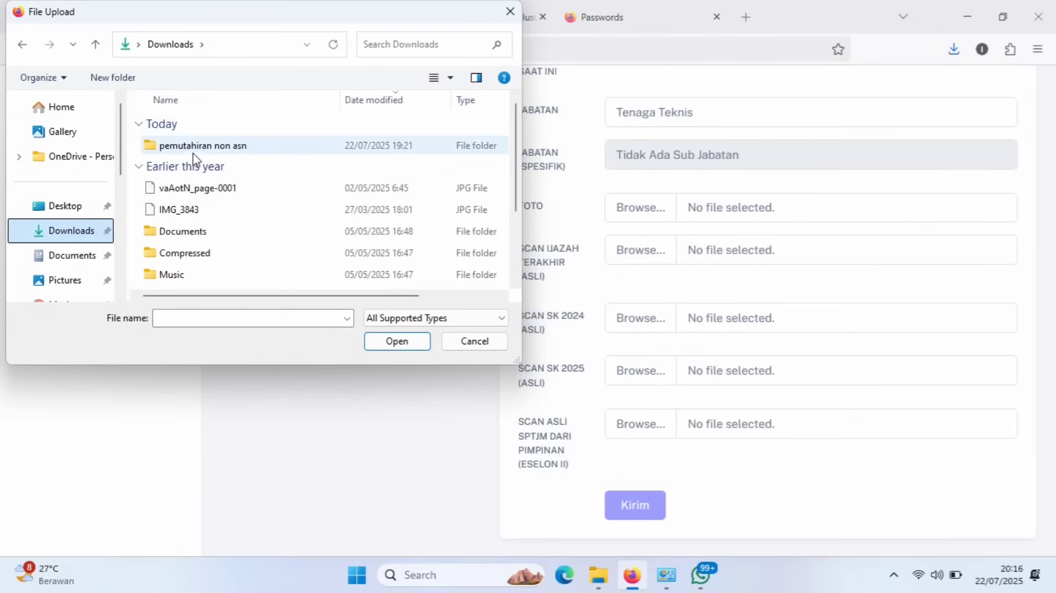
{"action": "double_click", "coordinate": [204, 146]}
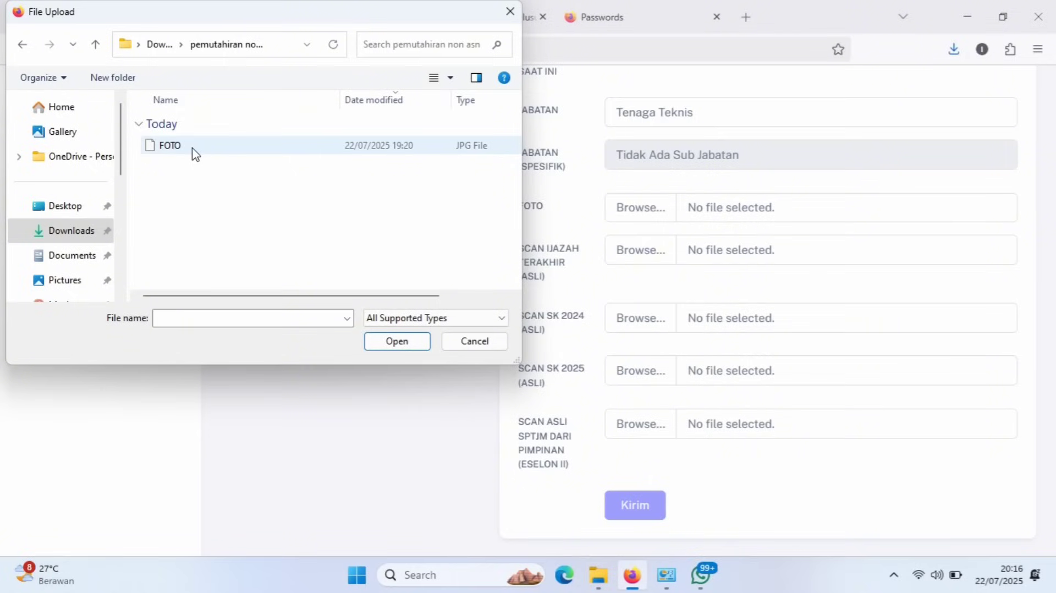
{"action": "double_click", "coordinate": [195, 154]}
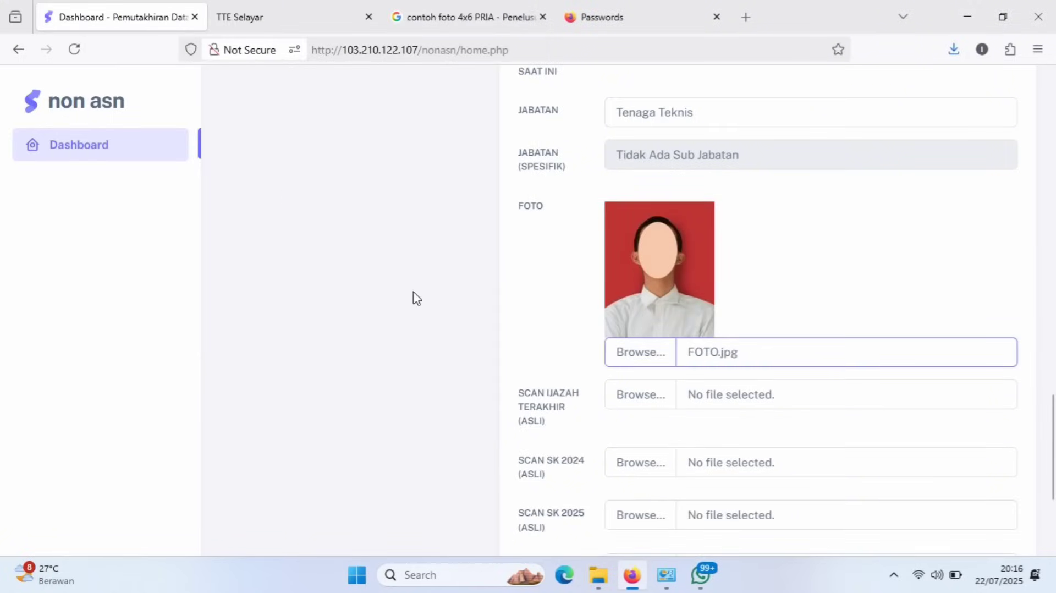
{"action": "left_click", "coordinate": [555, 307]}
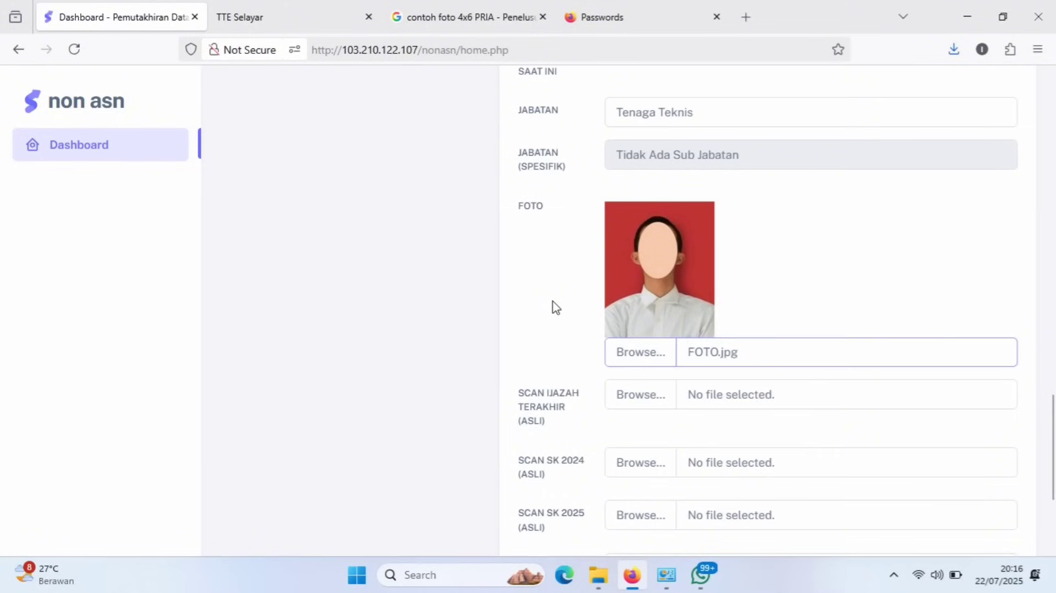
{"action": "scroll", "coordinate": [555, 307], "scroll_direction": "down", "scroll_amount": 1}
{"action": "scroll", "coordinate": [554, 307], "scroll_direction": "down", "scroll_amount": 3}
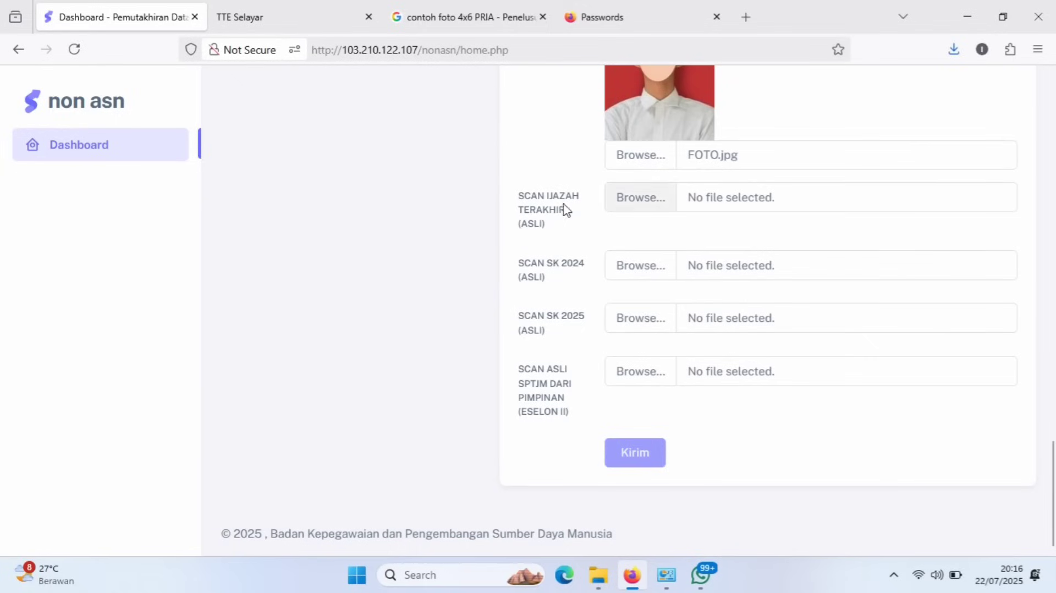
Attach IJAZAH.pdf as the scanned diploma.
{"action": "left_click", "coordinate": [624, 208]}
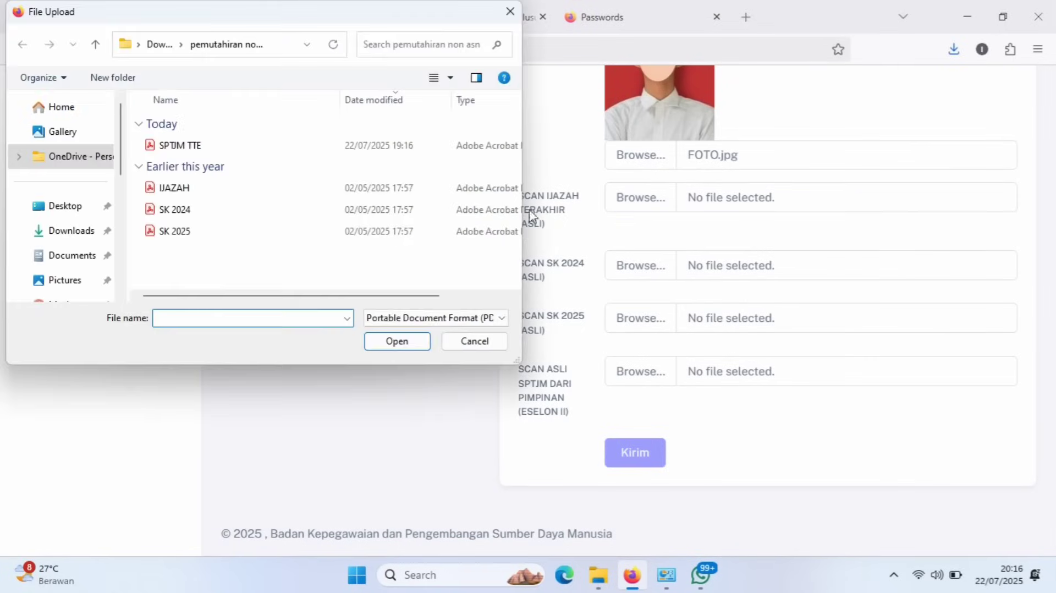
{"action": "left_click", "coordinate": [193, 189]}
{"action": "double_click", "coordinate": [193, 189]}
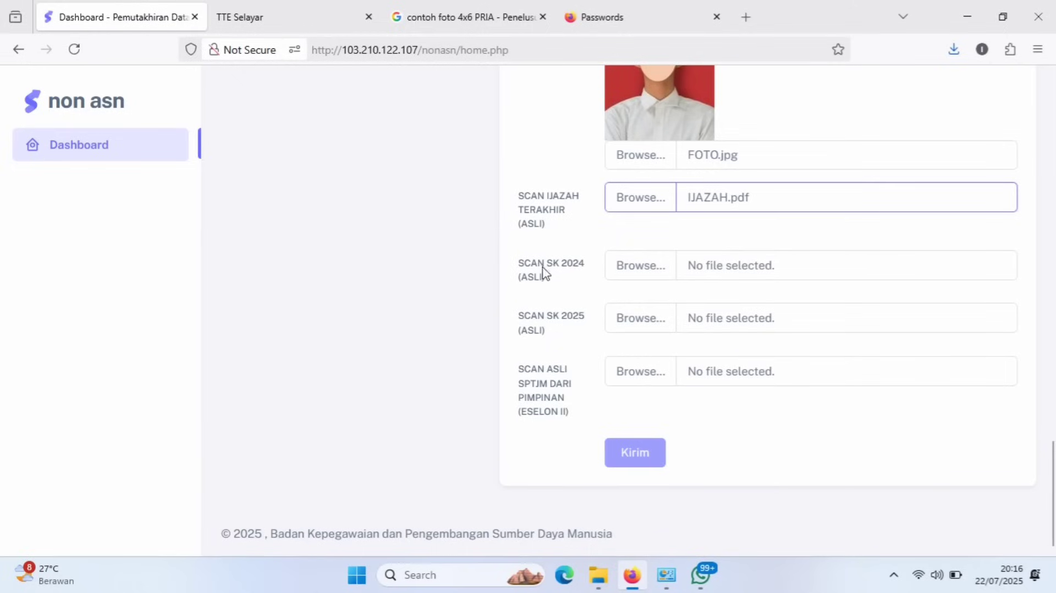
Attach SK 2024.pdf and SK 2025.pdf to the decree scan fields, then start the SPTJM upload.
{"action": "left_click", "coordinate": [640, 270]}
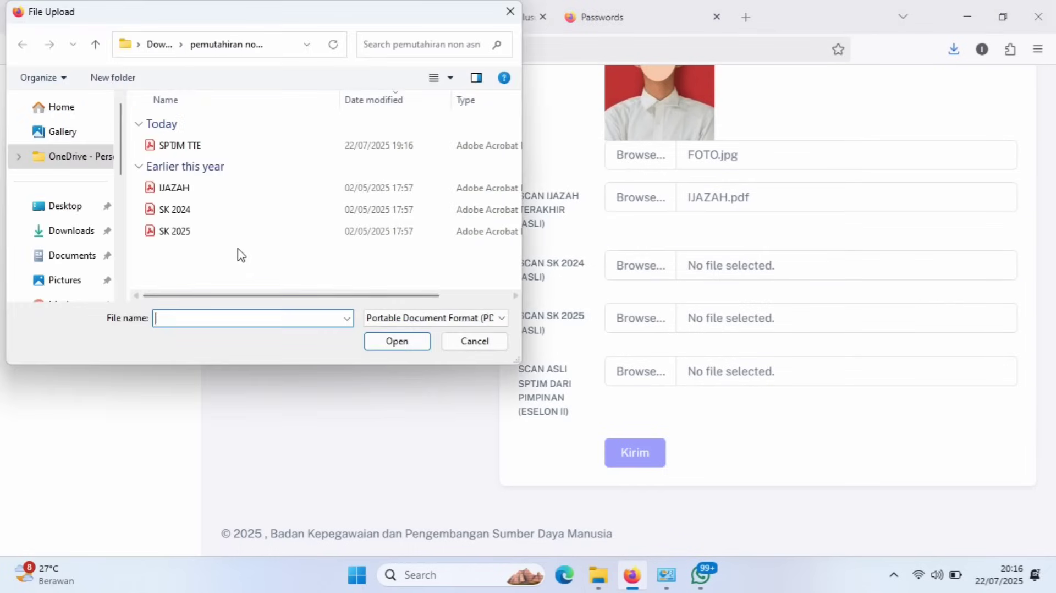
{"action": "double_click", "coordinate": [190, 210]}
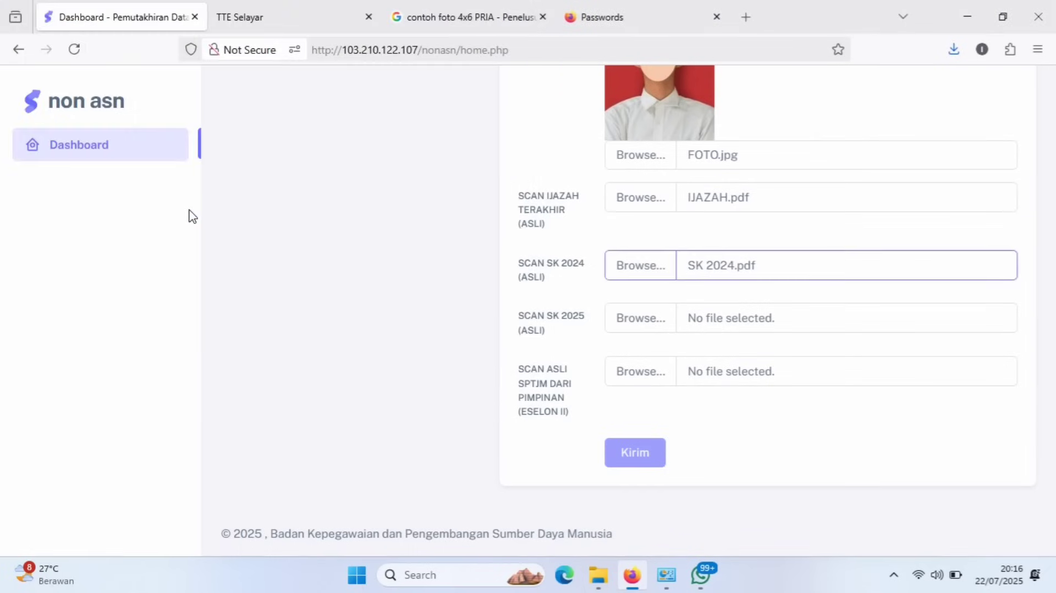
{"action": "left_click", "coordinate": [644, 322]}
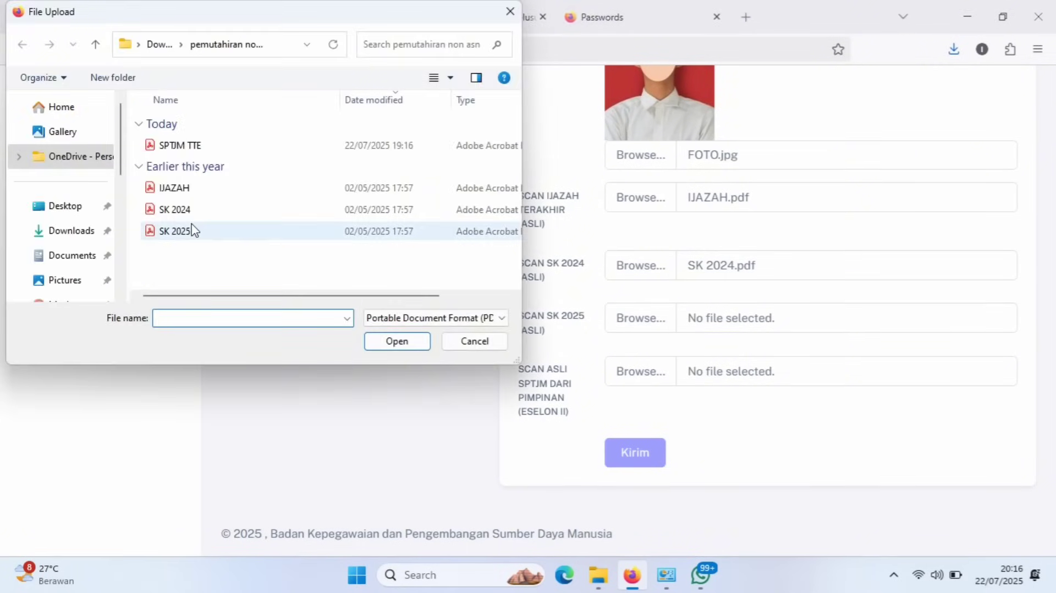
{"action": "double_click", "coordinate": [187, 231]}
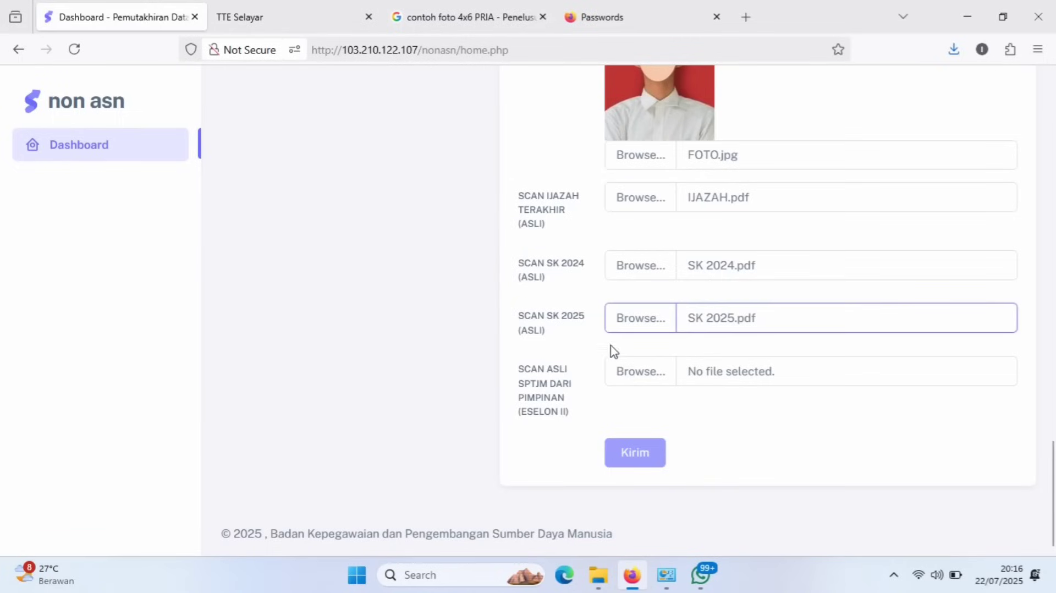
{"action": "left_click", "coordinate": [659, 375]}
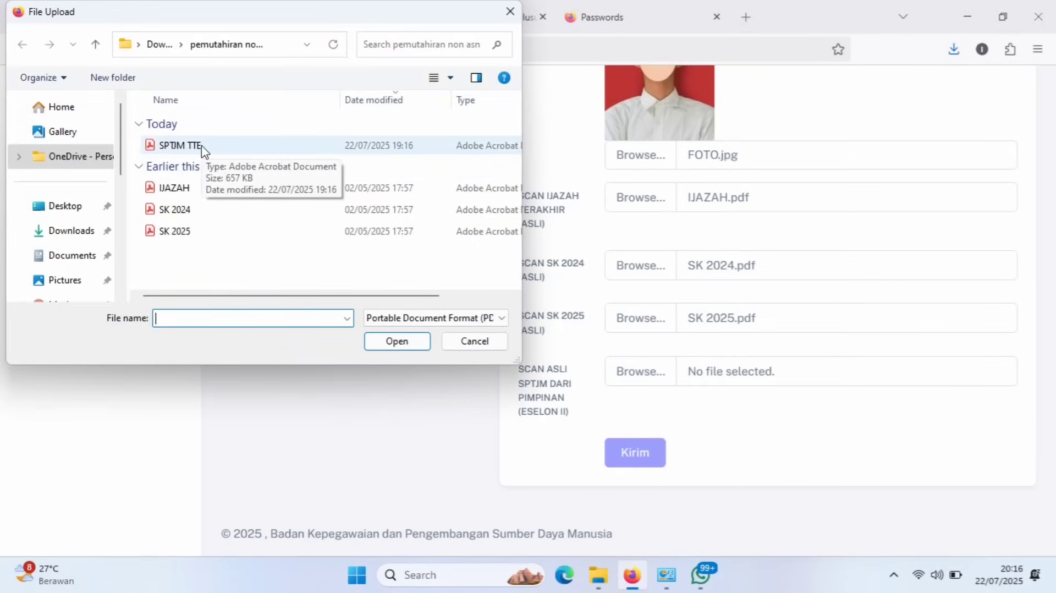
Attach SPTJM TTE.pdf, accept the 'SPTJM Valid' notice, and submit the form with Kirim.
{"action": "left_click", "coordinate": [204, 149]}
{"action": "double_click", "coordinate": [203, 147]}
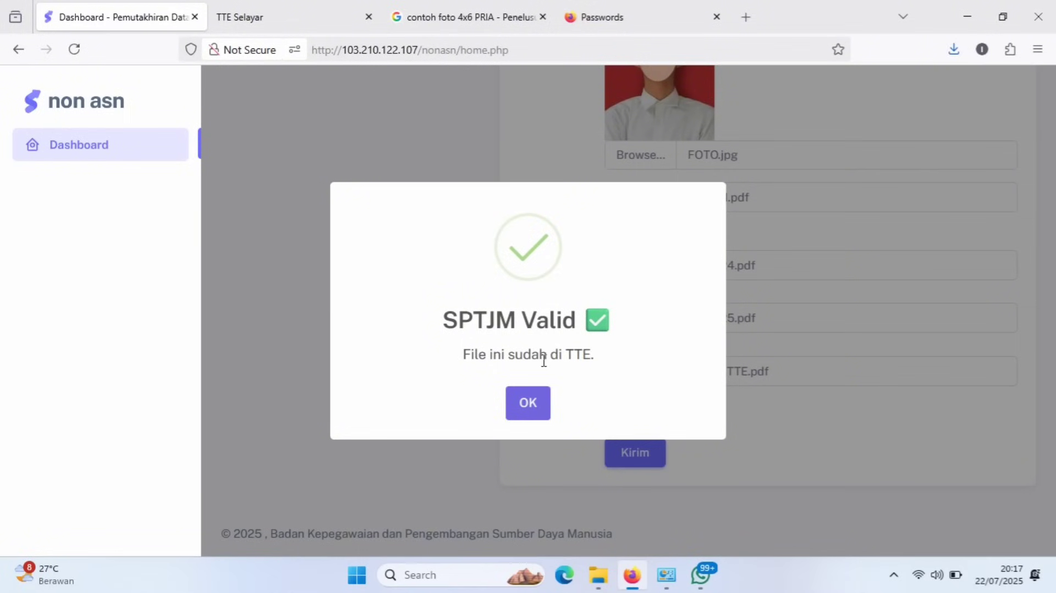
{"action": "left_click", "coordinate": [521, 407]}
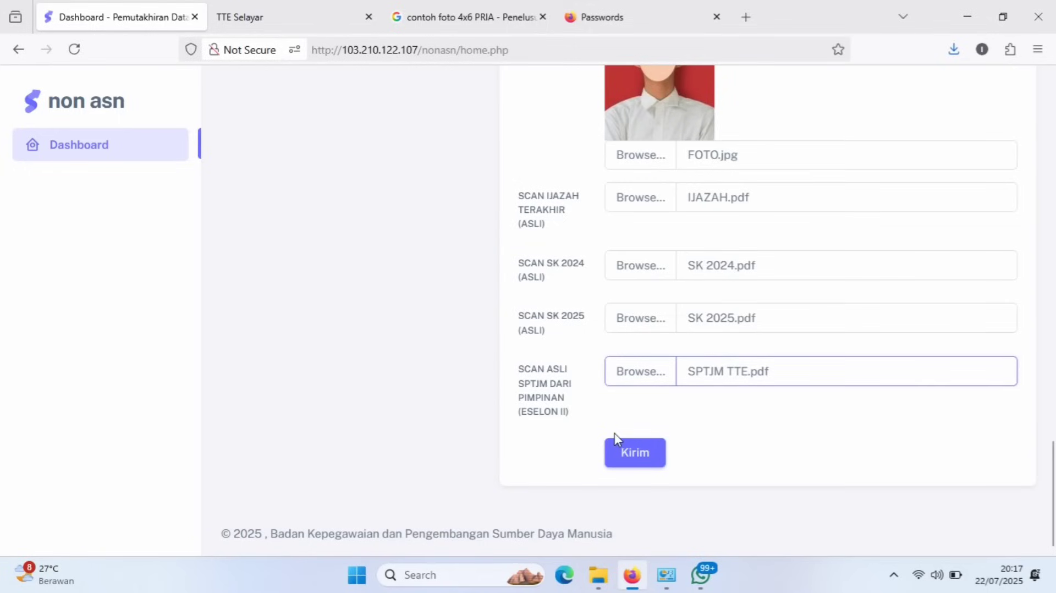
{"action": "left_click", "coordinate": [644, 467]}
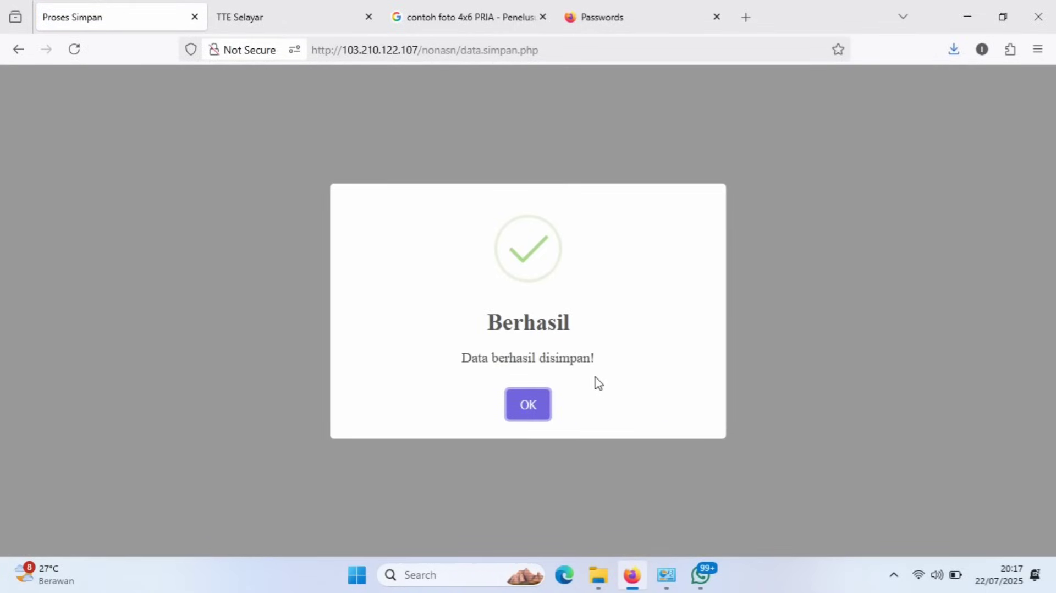
Dismiss the Berhasil message and review the 'Data sudah diinput' summary with its uploaded files.
{"action": "left_click", "coordinate": [527, 411]}
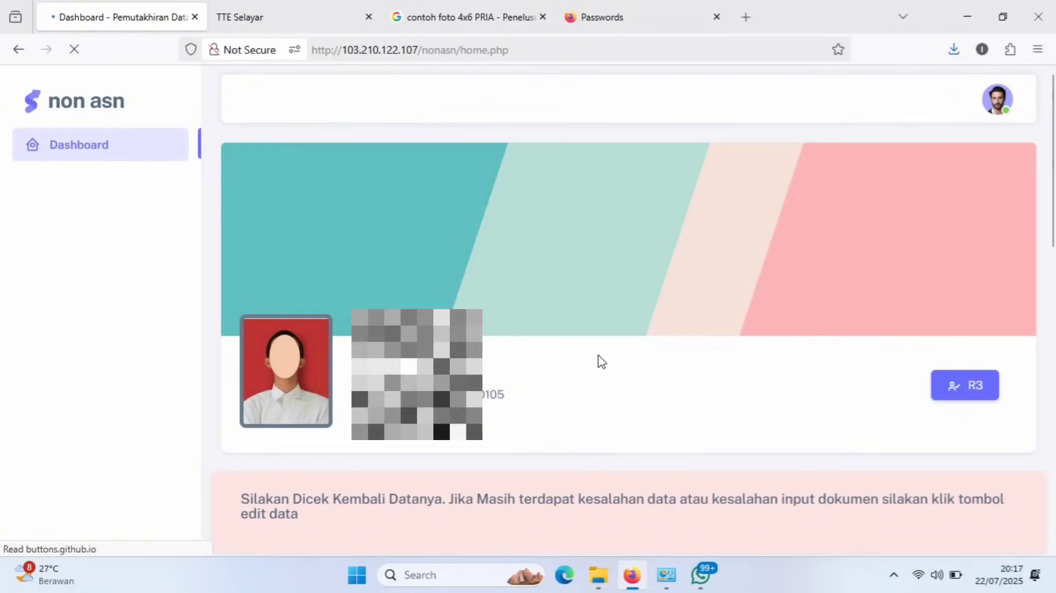
{"action": "scroll", "coordinate": [601, 361], "scroll_direction": "down", "scroll_amount": 7}
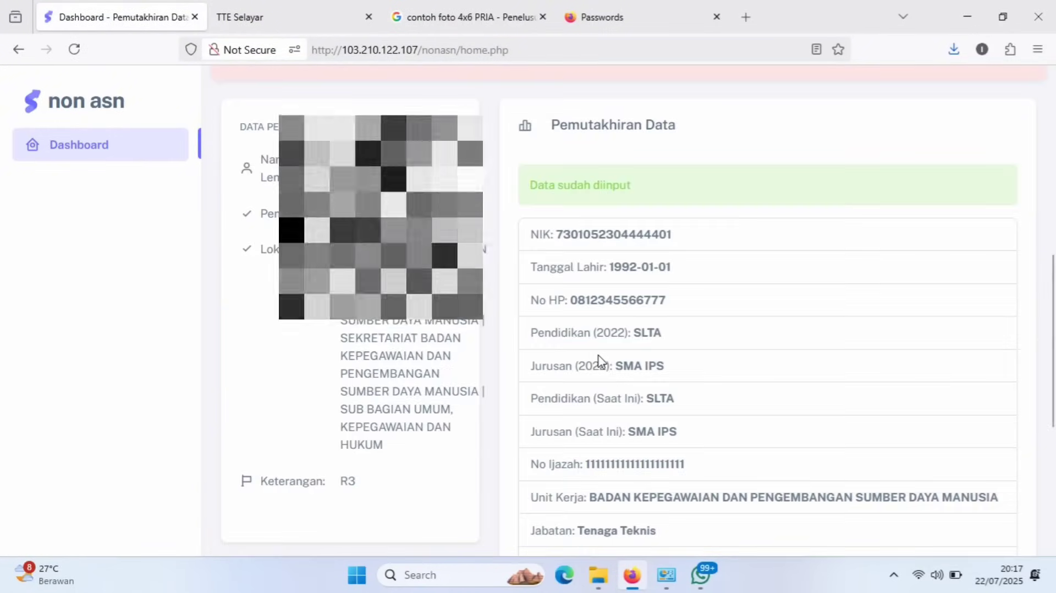
{"action": "scroll", "coordinate": [598, 361], "scroll_direction": "down", "scroll_amount": 1}
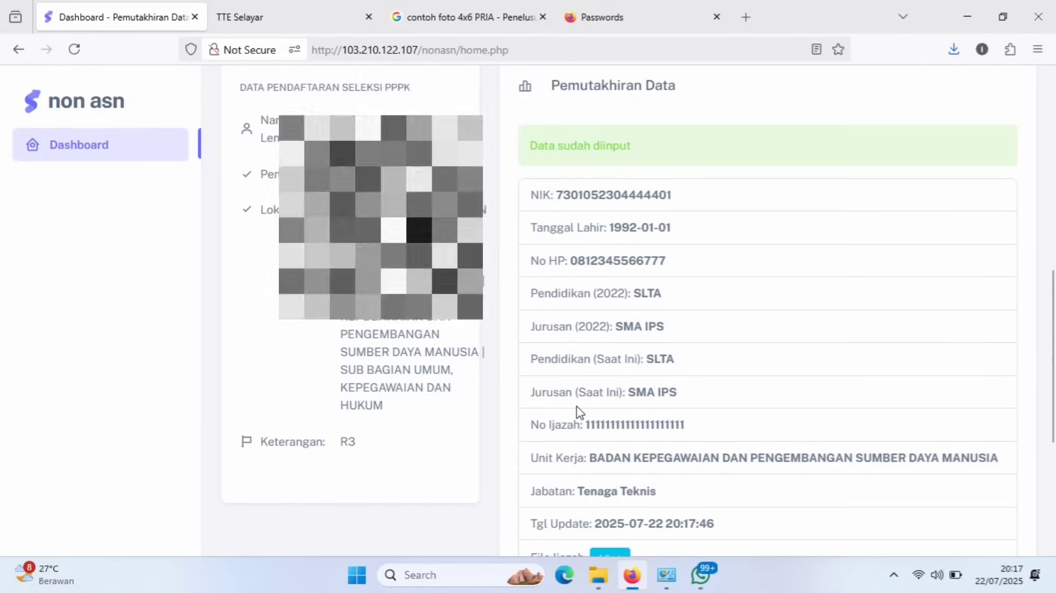
{"action": "scroll", "coordinate": [579, 411], "scroll_direction": "down", "scroll_amount": 5}
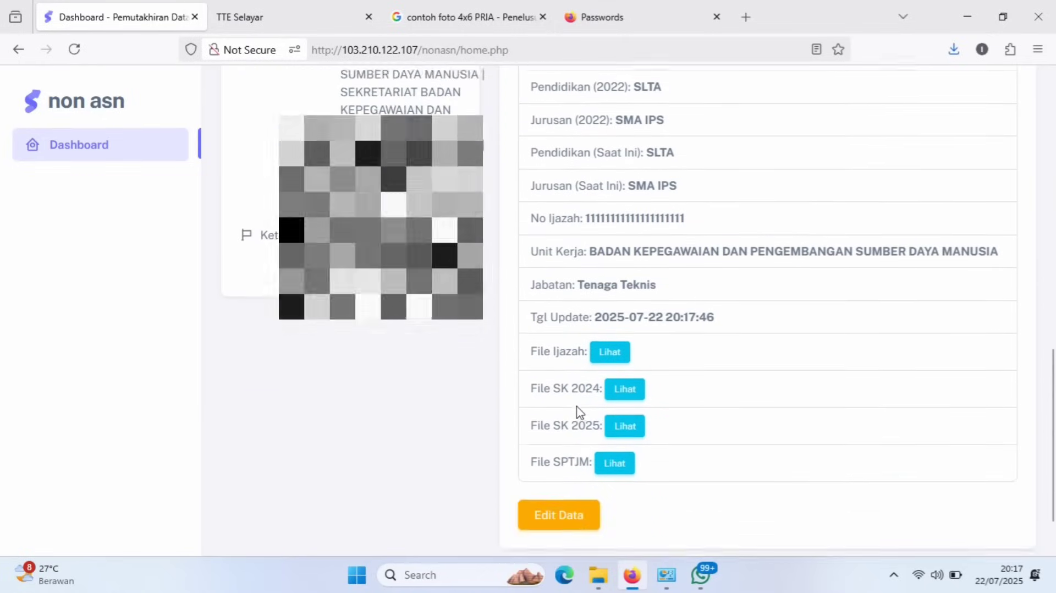